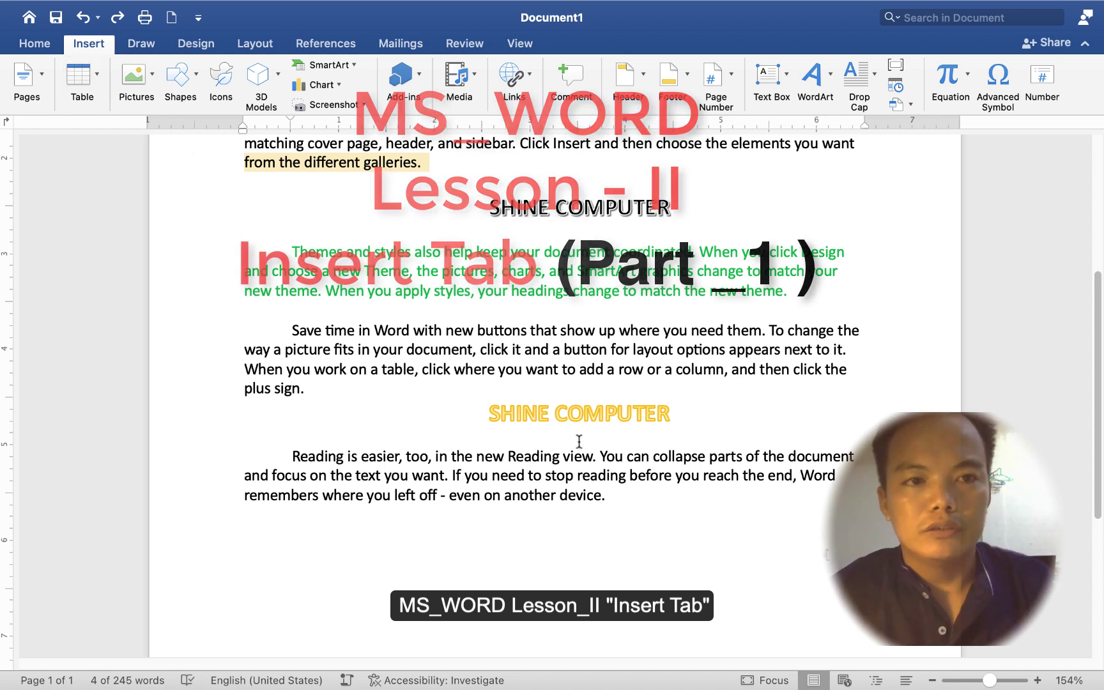
Place the insertion point below the last paragraph, the one ending 'even on another device.'.
{"action": "left_click", "coordinate": [596, 536]}
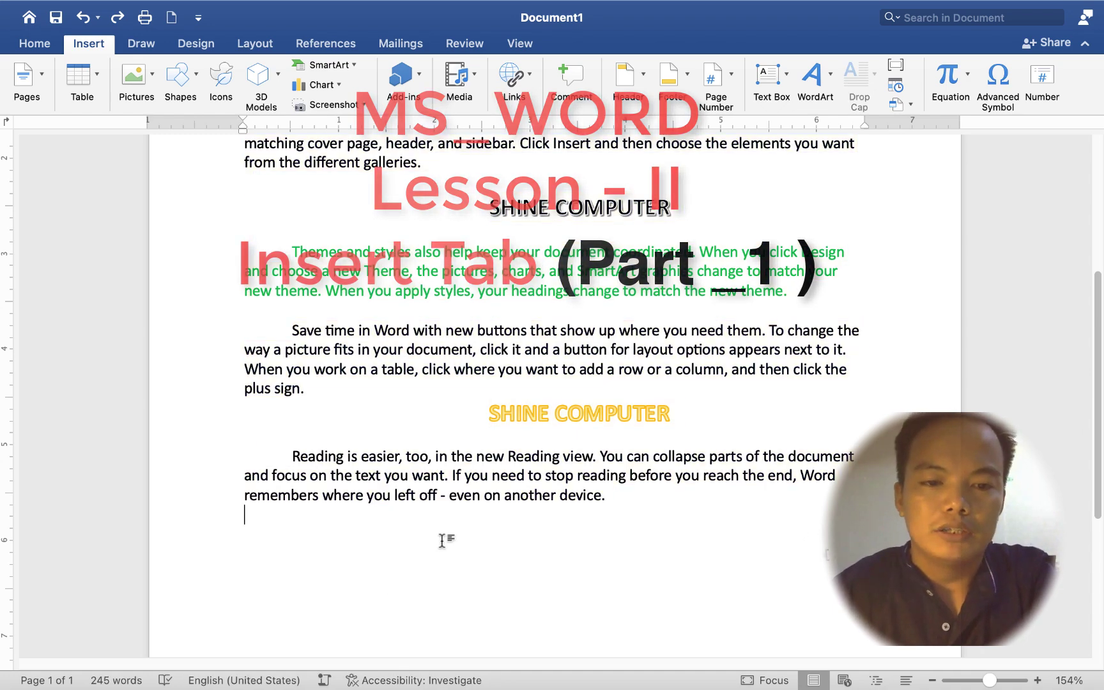
{"action": "scroll", "coordinate": [442, 540], "scroll_direction": "up", "scroll_amount": 3}
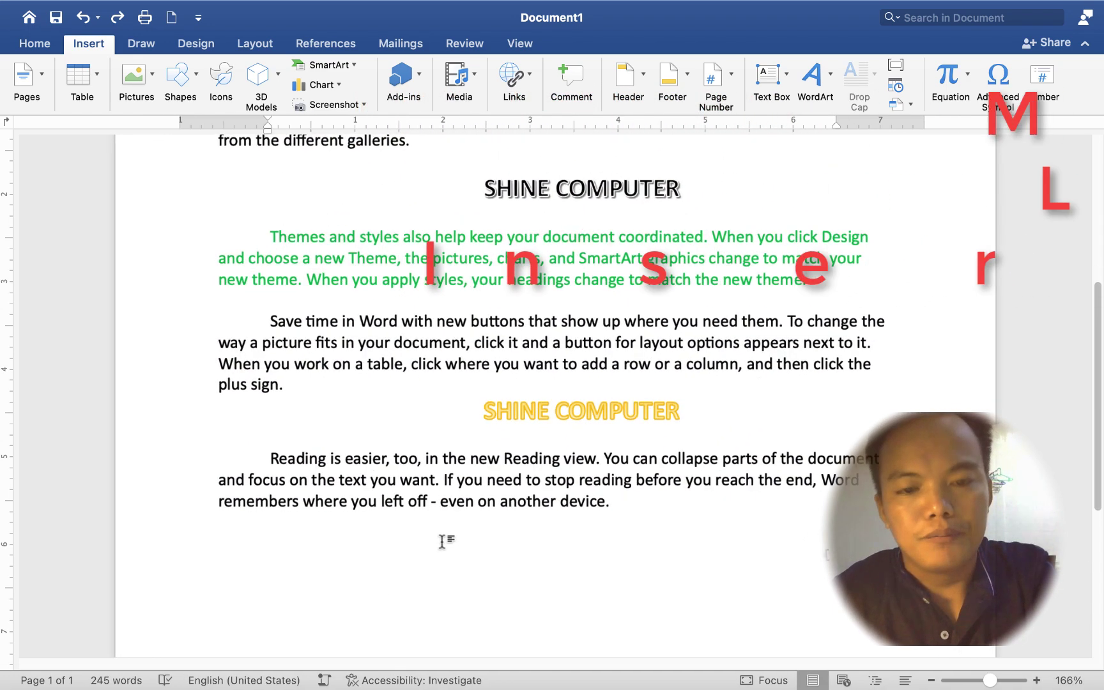
{"action": "scroll", "coordinate": [369, 548], "scroll_direction": "up", "scroll_amount": 3}
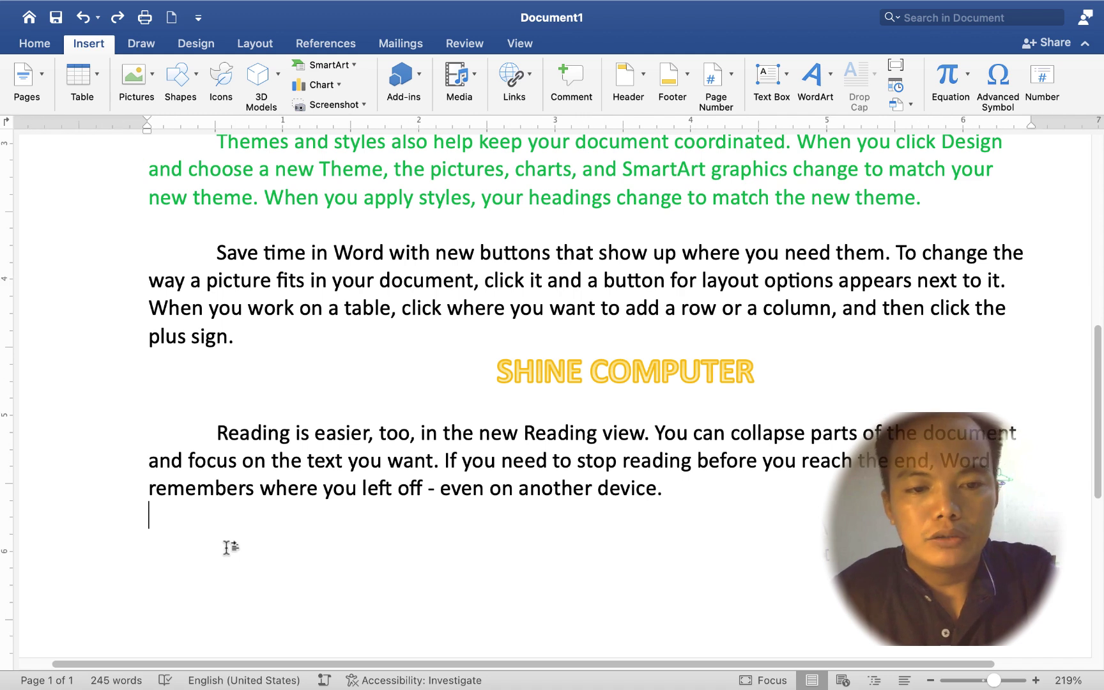
Type 'INSERT = ထည့်သွင်းသည်' on a new line below the last paragraph and select it.
{"action": "key", "text": "Return"}
{"action": "type", "text": "INSERT ="}
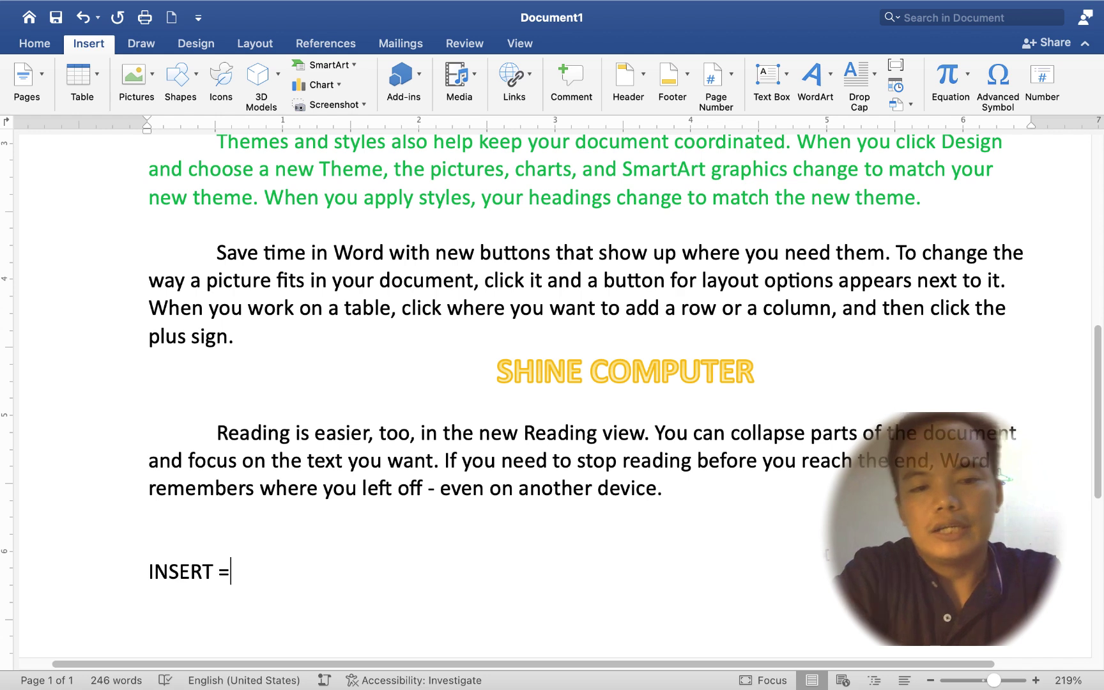
{"action": "type", "text": " ထည့်သွင်းသည်"}
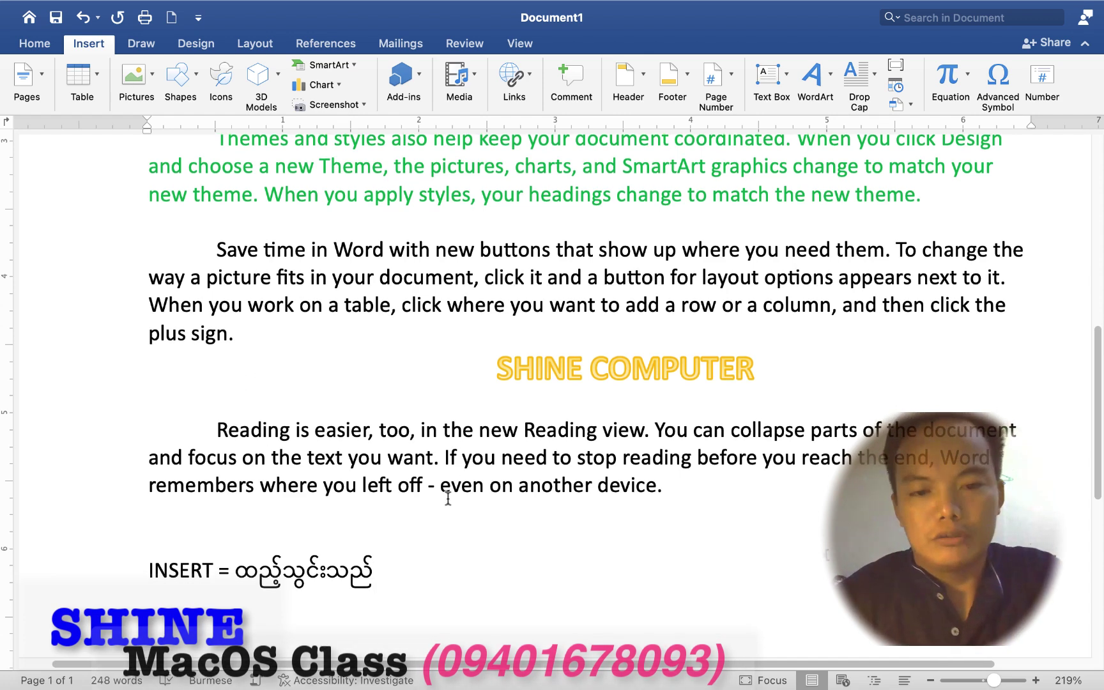
{"action": "scroll", "coordinate": [446, 498], "scroll_direction": "down", "scroll_amount": 5}
{"action": "scroll", "coordinate": [265, 432], "scroll_direction": "down", "scroll_amount": 1}
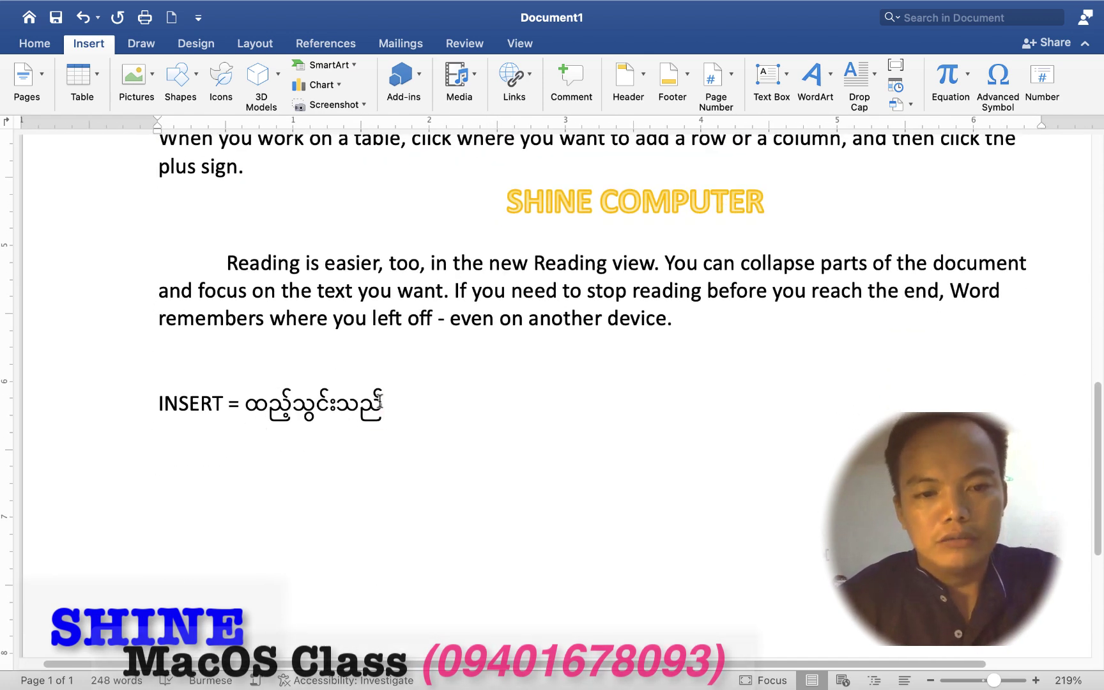
{"action": "left_click_drag", "start_coordinate": [380, 401], "coordinate": [158, 404]}
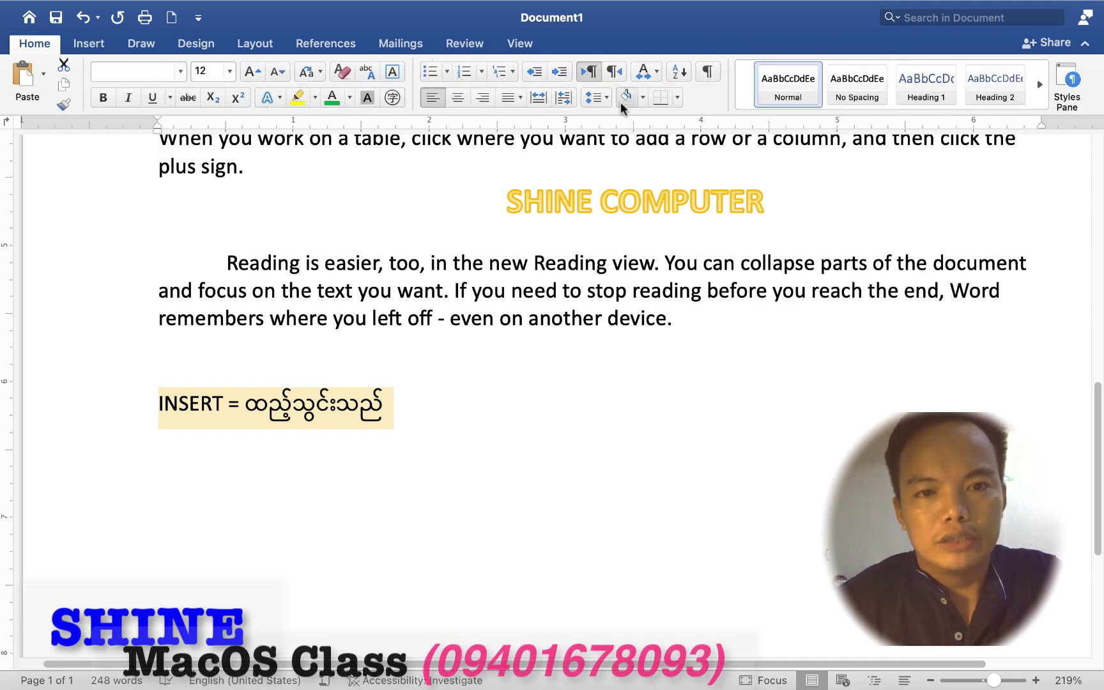
Give the INSERT line an outside box border, centre it, and enlarge its text to 20 pt.
{"action": "left_click", "coordinate": [676, 103]}
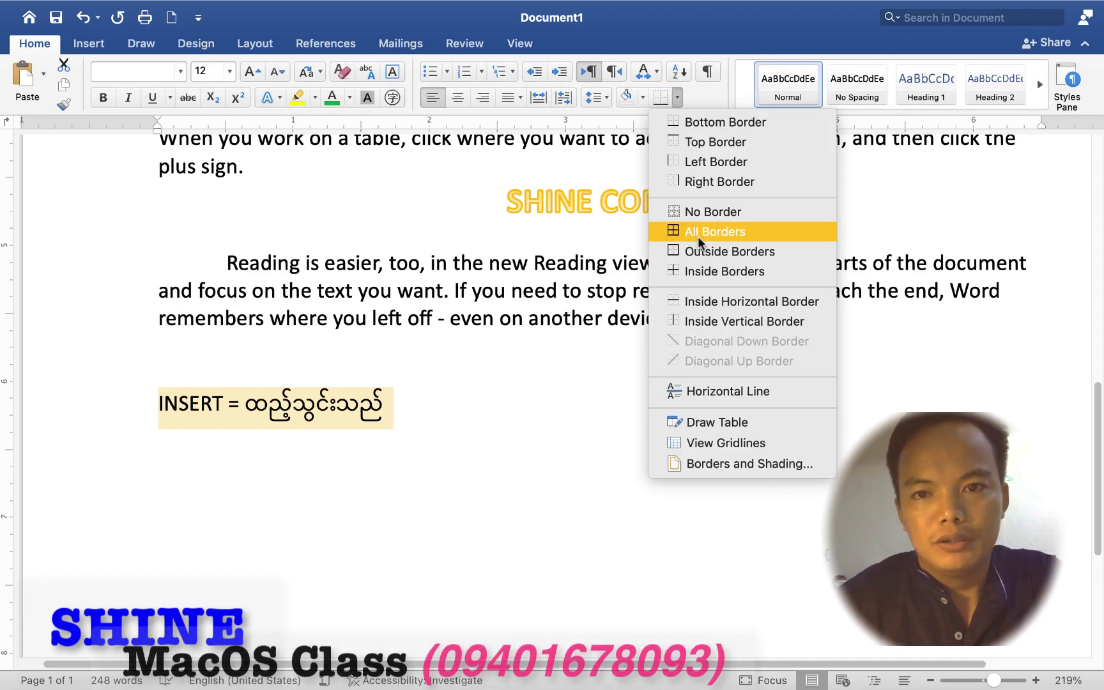
{"action": "left_click", "coordinate": [661, 255]}
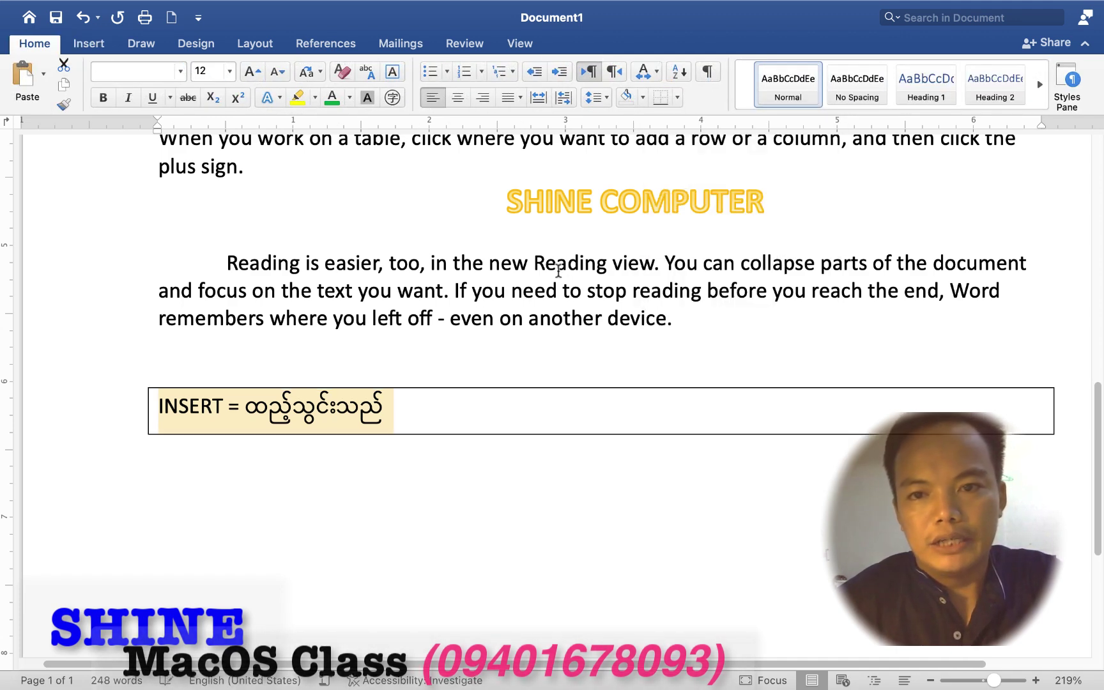
{"action": "left_click", "coordinate": [457, 98]}
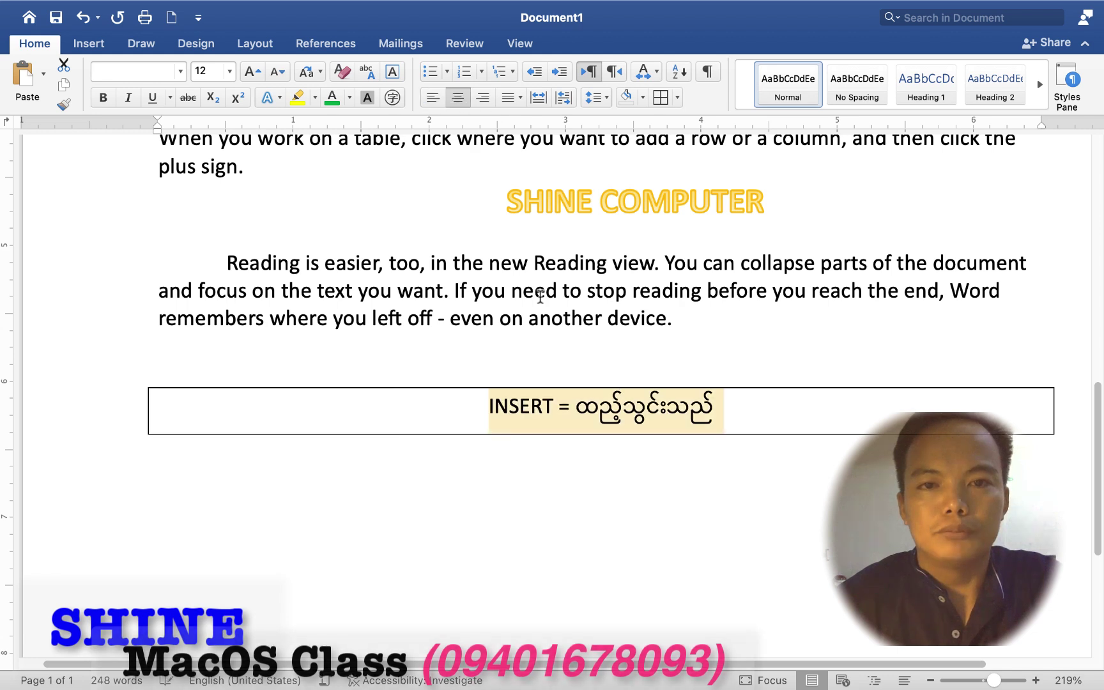
{"action": "left_click", "coordinate": [253, 71]}
{"action": "left_click", "coordinate": [252, 72]}
{"action": "left_click", "coordinate": [579, 527]}
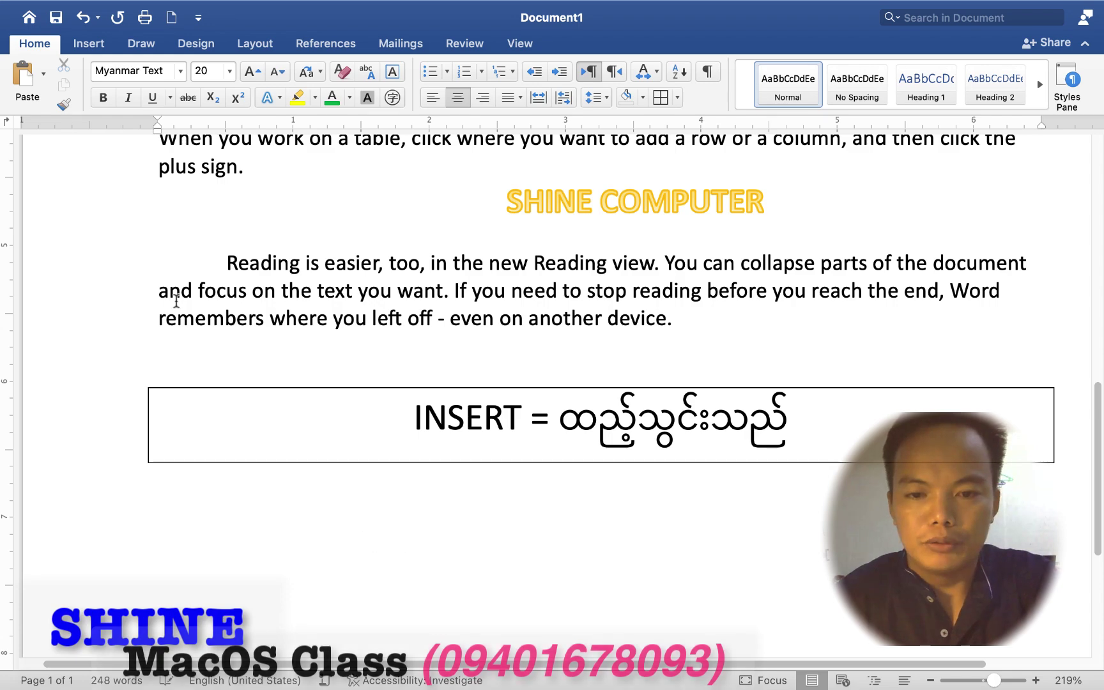
{"action": "left_click", "coordinate": [83, 44]}
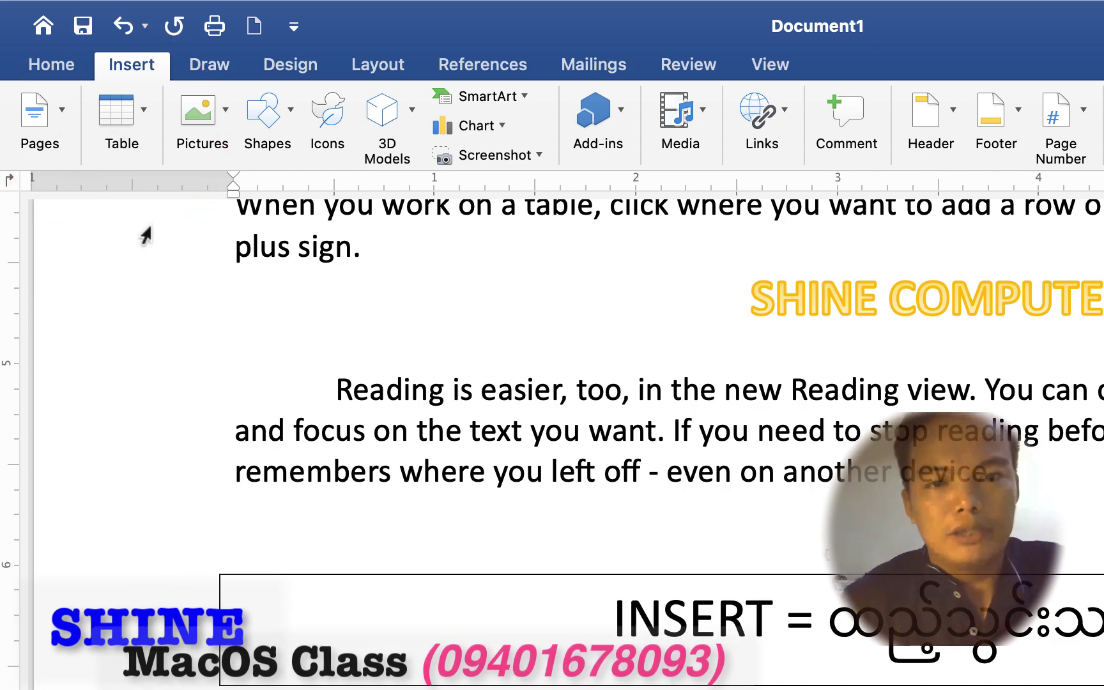
Review the document at a new zoom, then show the Insert Pages options: Cover Page, Blank Page, Page Break.
{"action": "scroll", "coordinate": [263, 216], "scroll_direction": "down", "scroll_amount": 2}
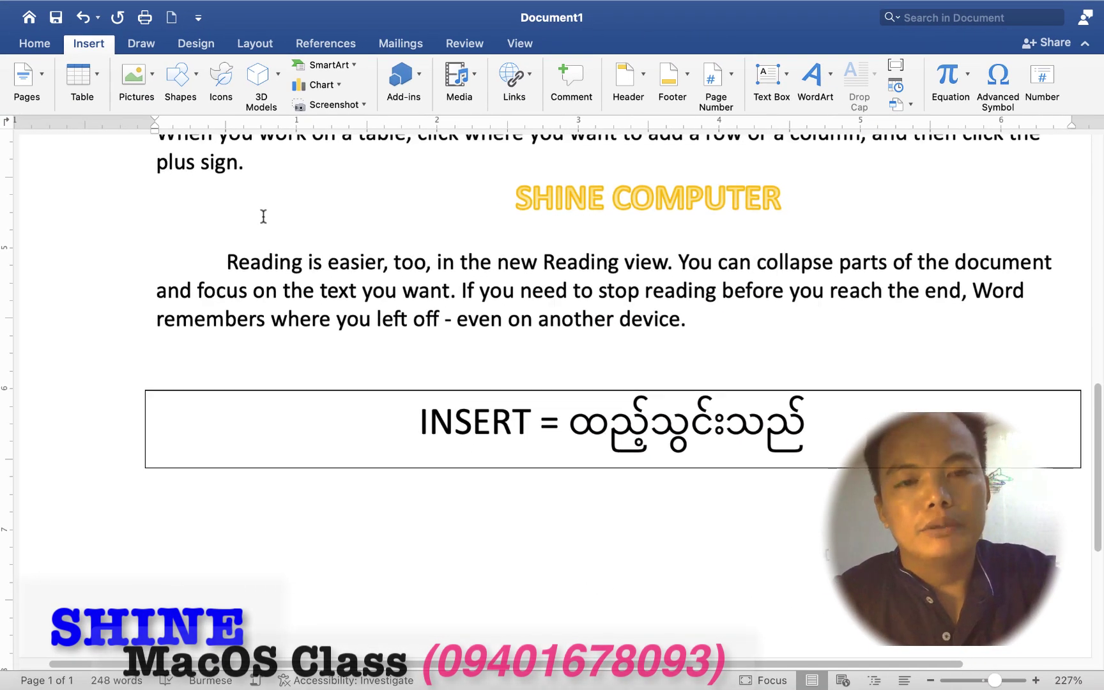
{"action": "scroll", "coordinate": [262, 216], "scroll_direction": "down", "scroll_amount": 2}
{"action": "scroll", "coordinate": [266, 212], "scroll_direction": "down", "scroll_amount": 2}
{"action": "scroll", "coordinate": [271, 210], "scroll_direction": "down", "scroll_amount": 2}
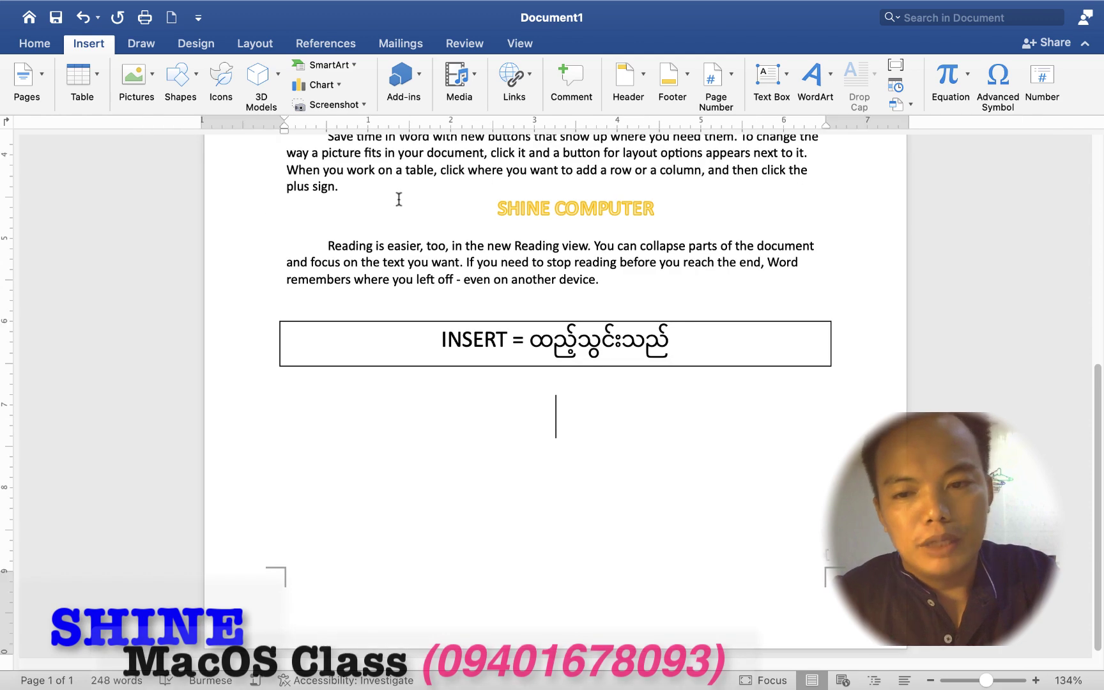
{"action": "scroll", "coordinate": [461, 300], "scroll_direction": "up", "scroll_amount": 5}
{"action": "scroll", "coordinate": [498, 345], "scroll_direction": "up", "scroll_amount": 4}
{"action": "scroll", "coordinate": [524, 383], "scroll_direction": "down", "scroll_amount": 1}
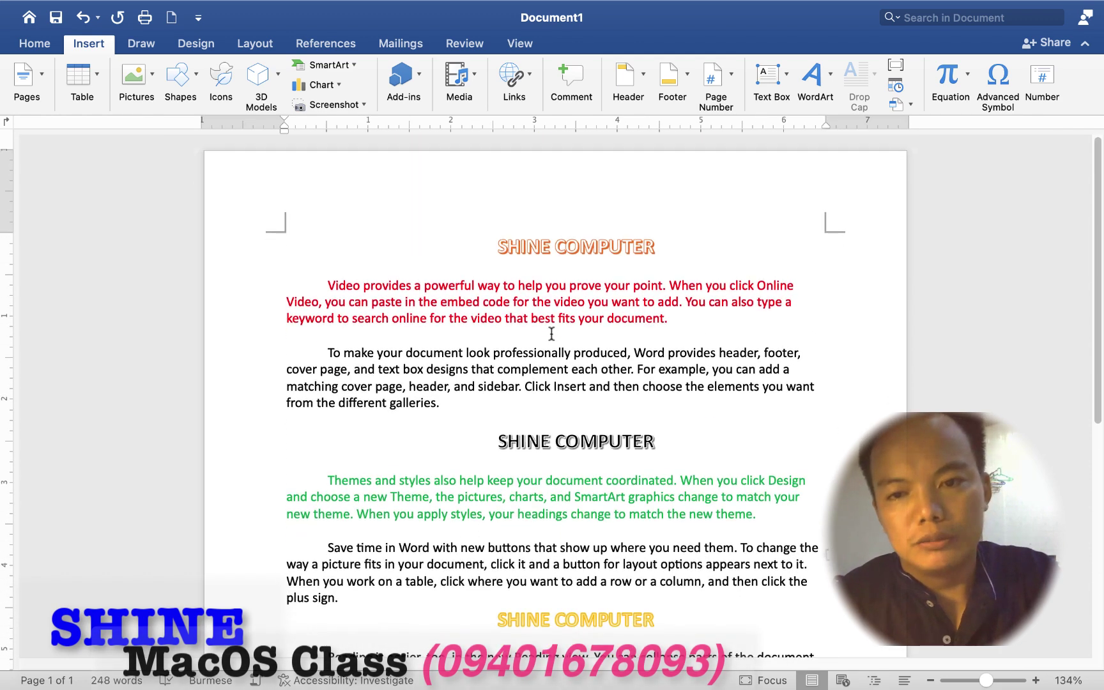
{"action": "scroll", "coordinate": [527, 390], "scroll_direction": "down", "scroll_amount": 3}
{"action": "scroll", "coordinate": [527, 390], "scroll_direction": "down", "scroll_amount": 4}
{"action": "scroll", "coordinate": [434, 451], "scroll_direction": "down", "scroll_amount": 1}
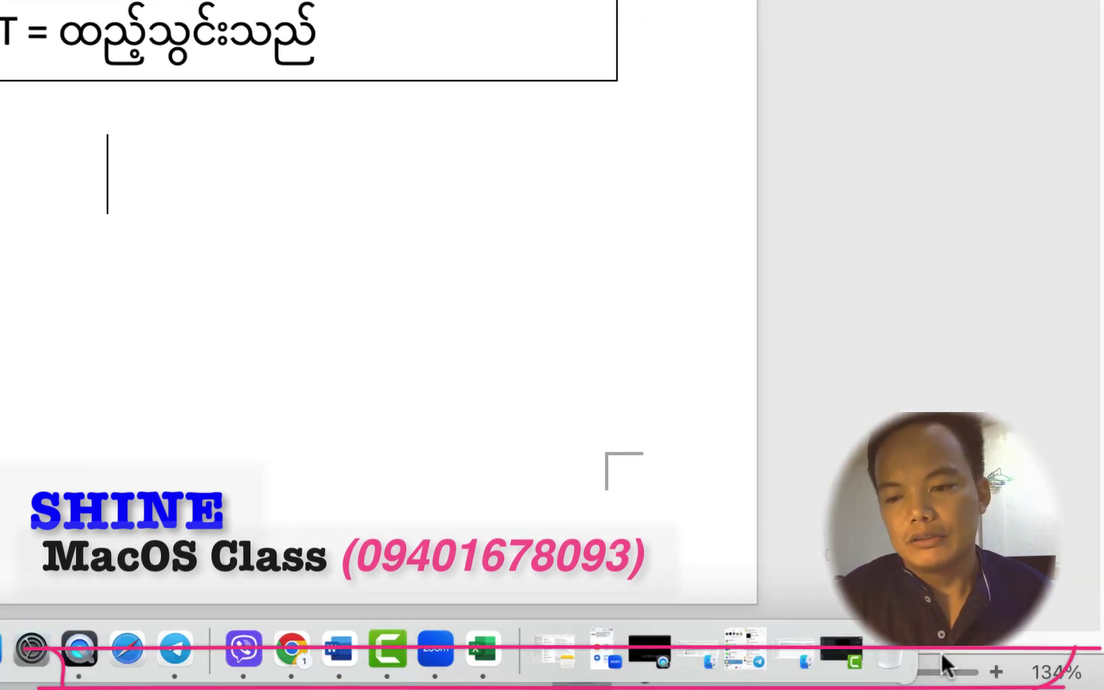
{"action": "left_click_drag", "start_coordinate": [904, 672], "coordinate": [913, 676]}
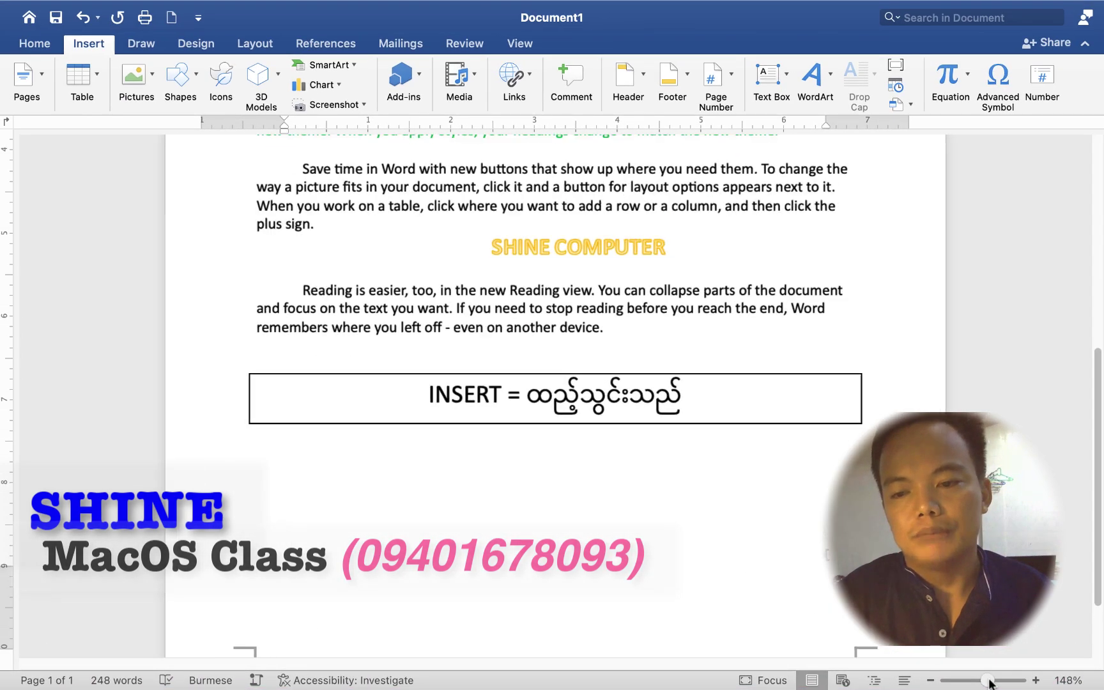
{"action": "left_click_drag", "start_coordinate": [989, 681], "coordinate": [991, 681]}
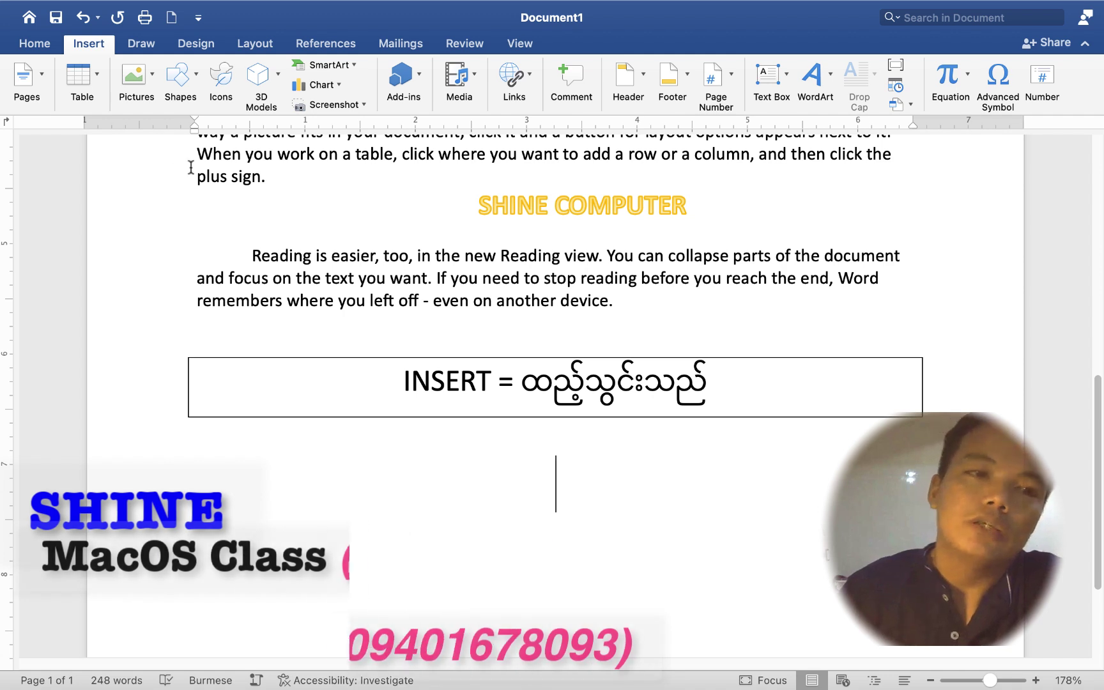
{"action": "left_click", "coordinate": [27, 77]}
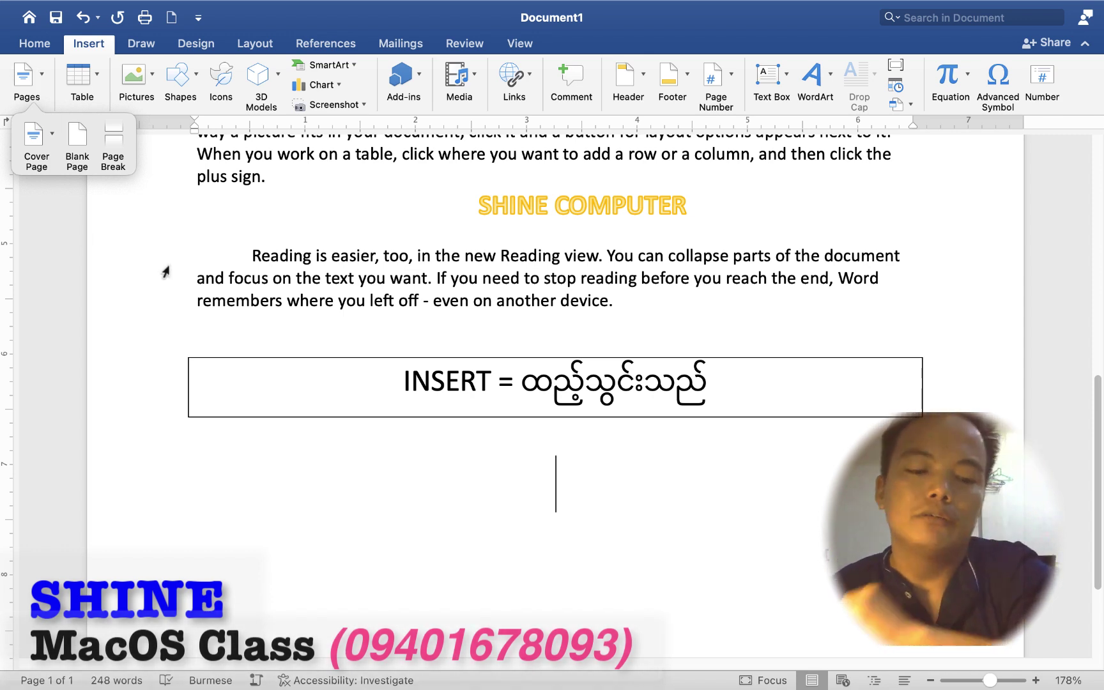
{"action": "scroll", "coordinate": [165, 271], "scroll_direction": "down", "scroll_amount": 2}
{"action": "scroll", "coordinate": [185, 271], "scroll_direction": "down", "scroll_amount": 2}
{"action": "scroll", "coordinate": [253, 350], "scroll_direction": "down", "scroll_amount": 2}
{"action": "scroll", "coordinate": [256, 281], "scroll_direction": "down", "scroll_amount": 2}
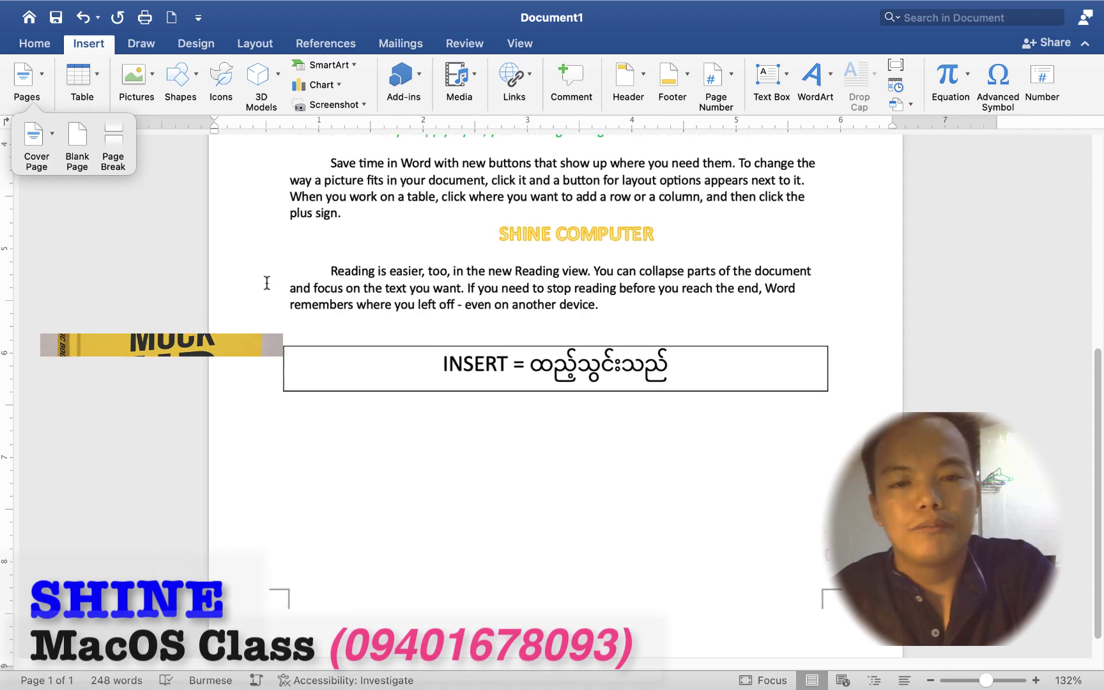
{"action": "scroll", "coordinate": [267, 283], "scroll_direction": "down", "scroll_amount": 2}
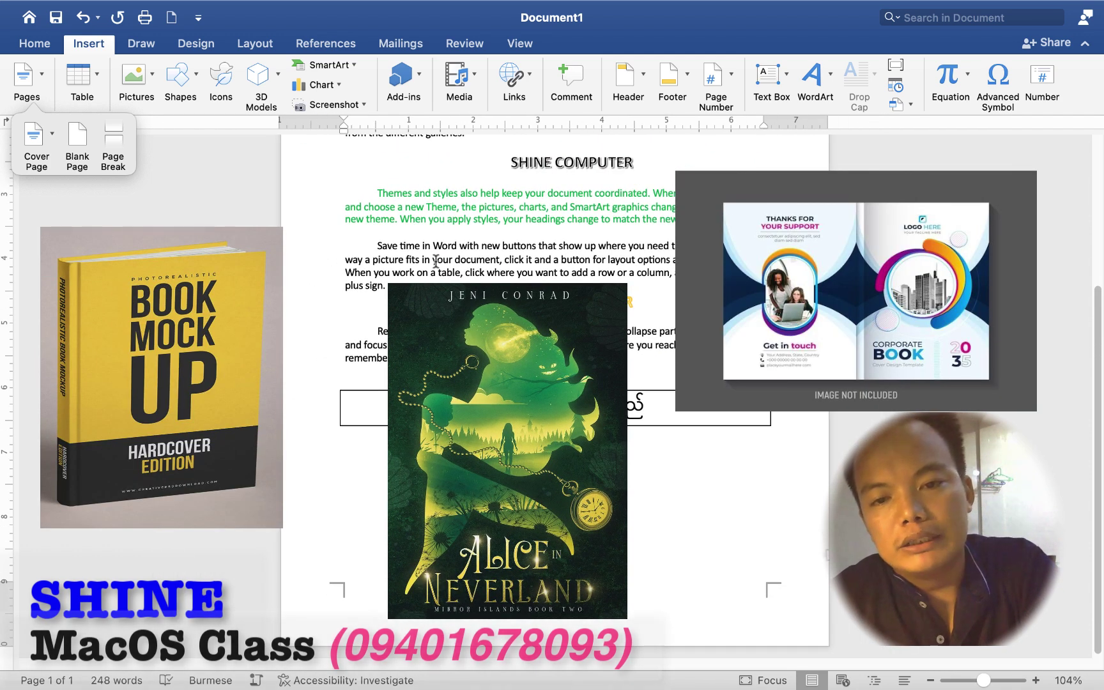
{"action": "scroll", "coordinate": [436, 261], "scroll_direction": "up", "scroll_amount": 2}
{"action": "scroll", "coordinate": [436, 260], "scroll_direction": "up", "scroll_amount": 2}
{"action": "scroll", "coordinate": [436, 261], "scroll_direction": "up", "scroll_amount": 2}
{"action": "scroll", "coordinate": [435, 260], "scroll_direction": "up", "scroll_amount": 2}
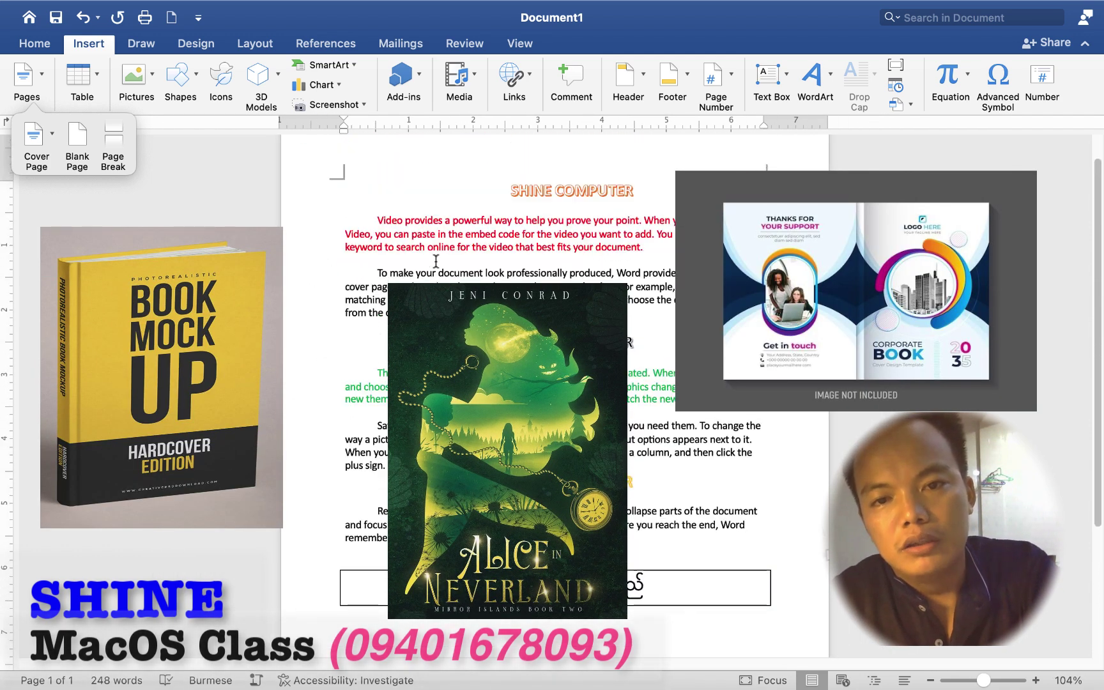
{"action": "scroll", "coordinate": [436, 261], "scroll_direction": "up", "scroll_amount": 1}
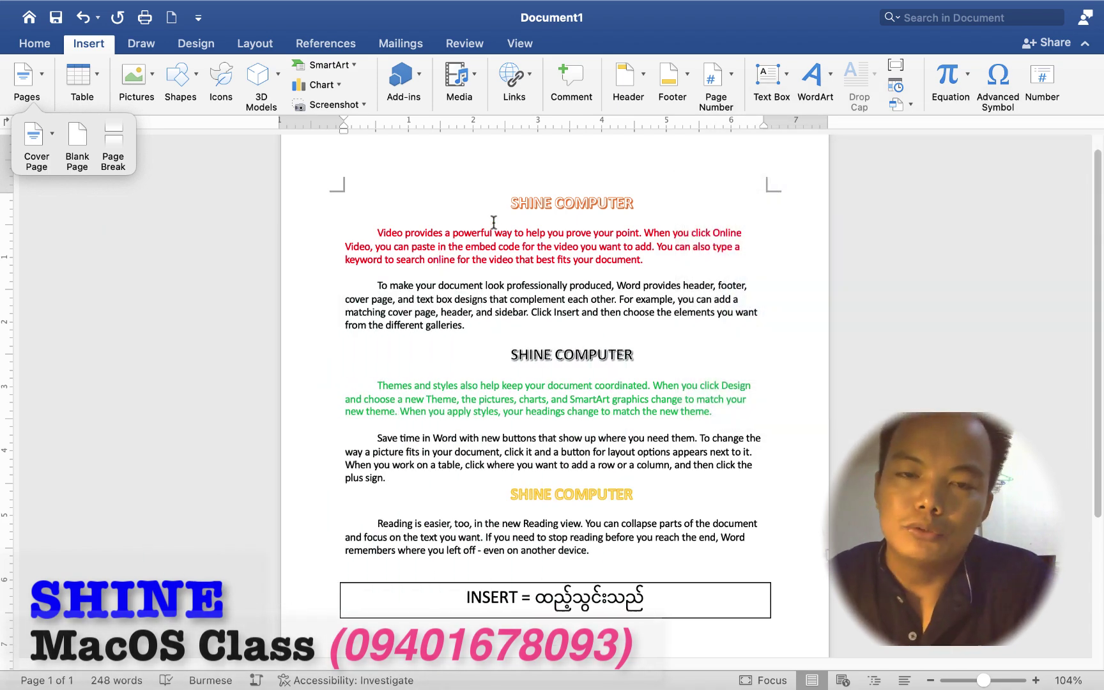
{"action": "scroll", "coordinate": [350, 259], "scroll_direction": "down", "scroll_amount": 1}
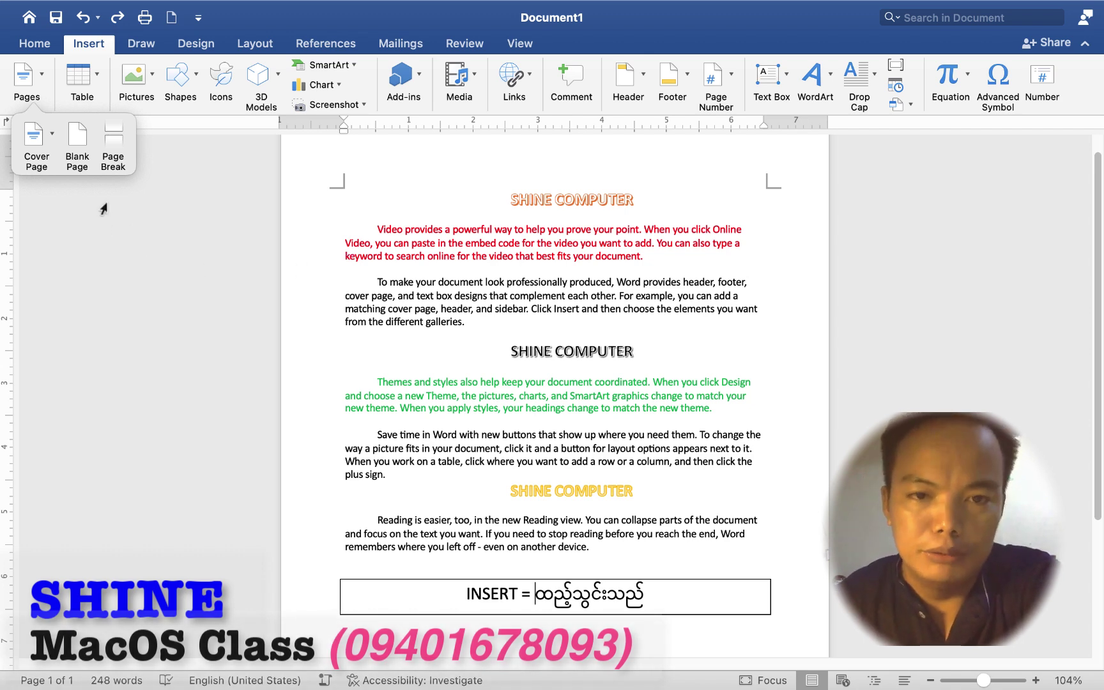
Insert the Feathered design from the Cover Page gallery at the front of the document.
{"action": "left_click", "coordinate": [51, 139]}
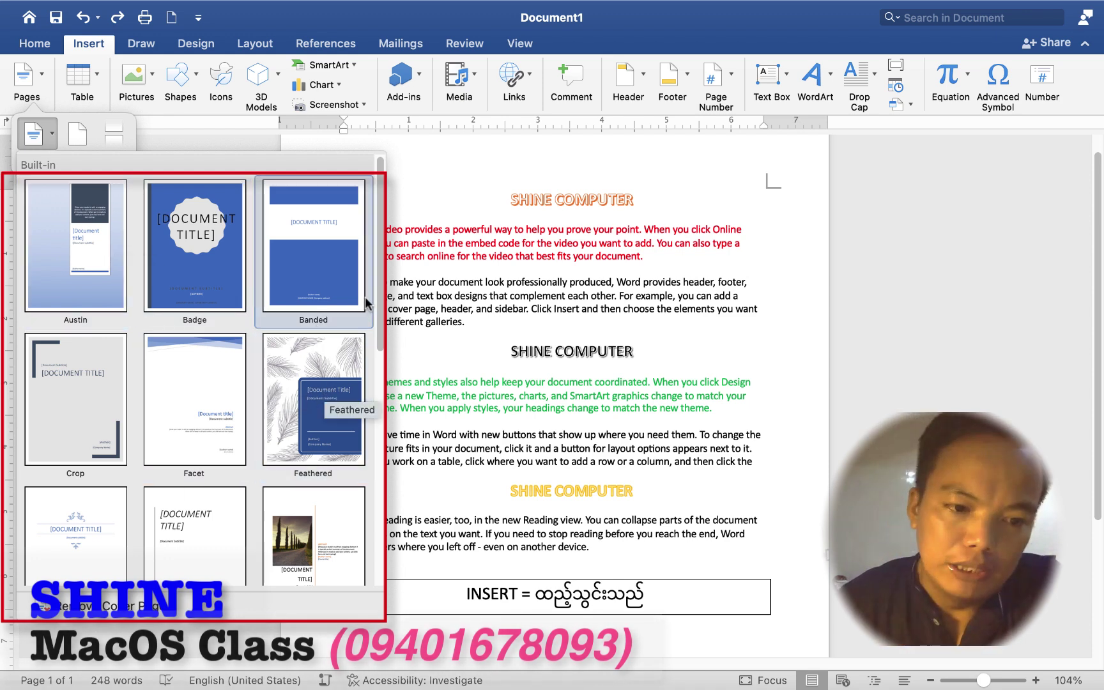
{"action": "scroll", "coordinate": [374, 332], "scroll_direction": "down", "scroll_amount": 3}
{"action": "scroll", "coordinate": [383, 384], "scroll_direction": "down", "scroll_amount": 2}
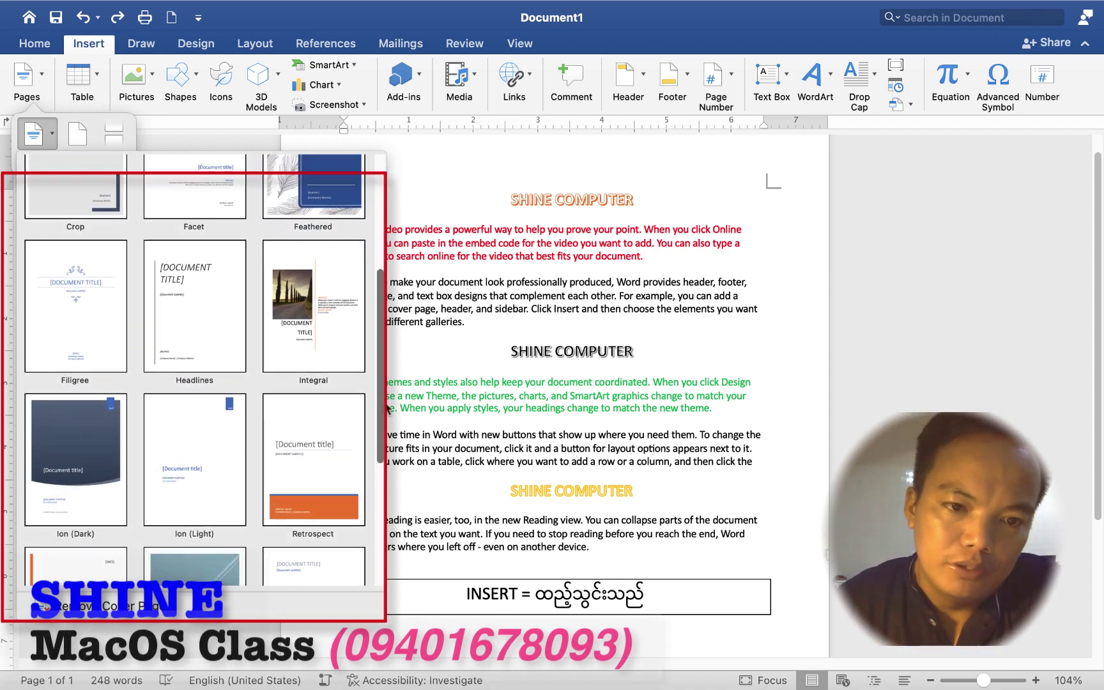
{"action": "left_click_drag", "start_coordinate": [382, 408], "coordinate": [374, 544]}
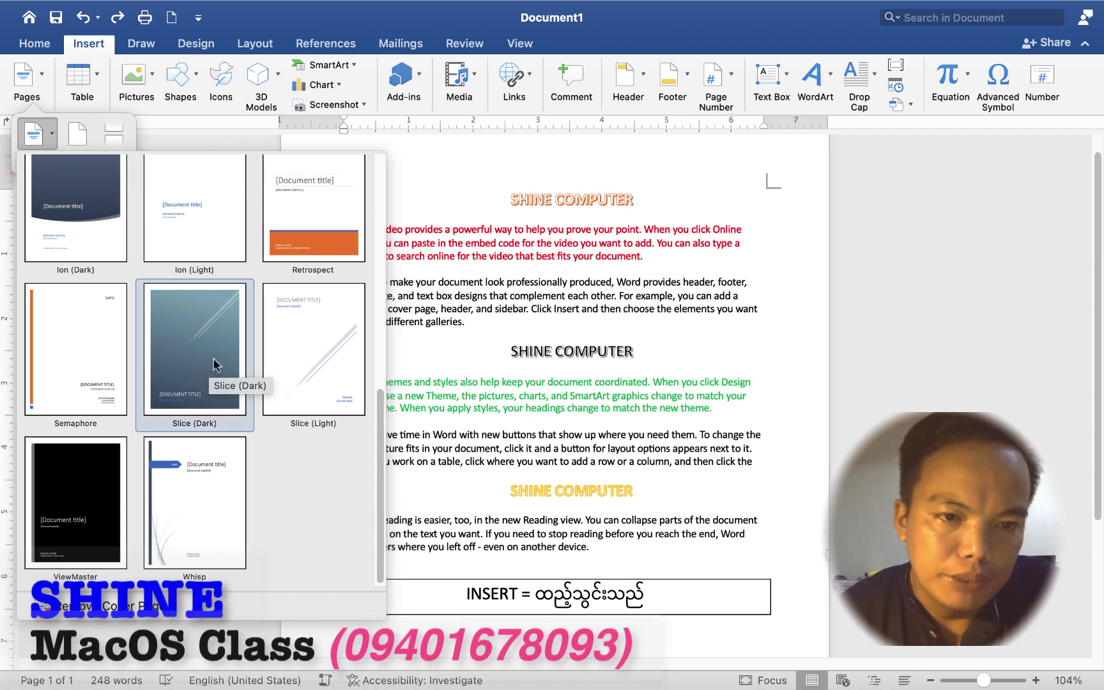
{"action": "scroll", "coordinate": [213, 361], "scroll_direction": "up", "scroll_amount": 4}
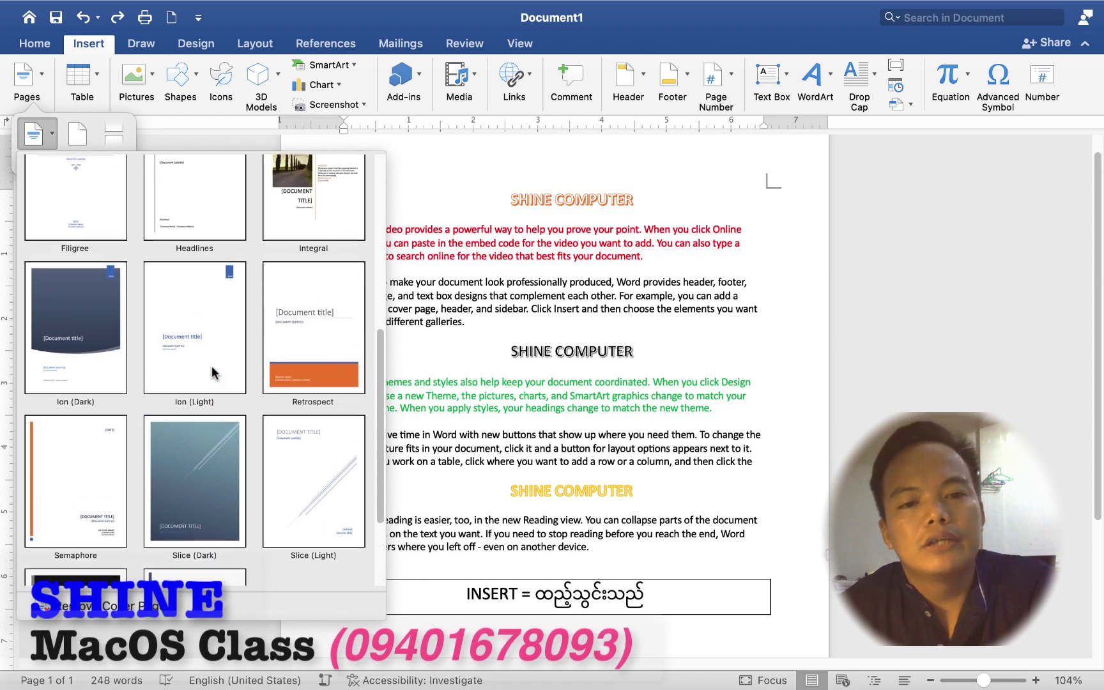
{"action": "scroll", "coordinate": [212, 368], "scroll_direction": "up", "scroll_amount": 1}
{"action": "scroll", "coordinate": [213, 370], "scroll_direction": "up", "scroll_amount": 5}
{"action": "scroll", "coordinate": [212, 365], "scroll_direction": "up", "scroll_amount": 2}
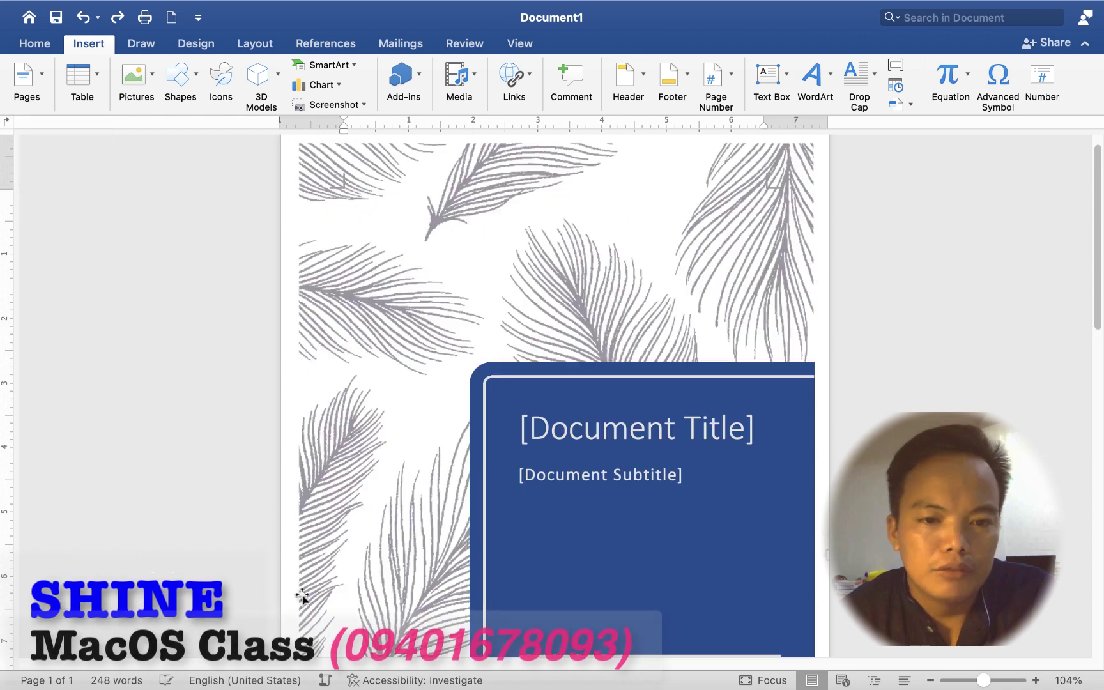
Type 'SHINE COMPUTER' at the cover page's top-left after switching input from Burmese to English.
{"action": "scroll", "coordinate": [474, 273], "scroll_direction": "up", "scroll_amount": 1}
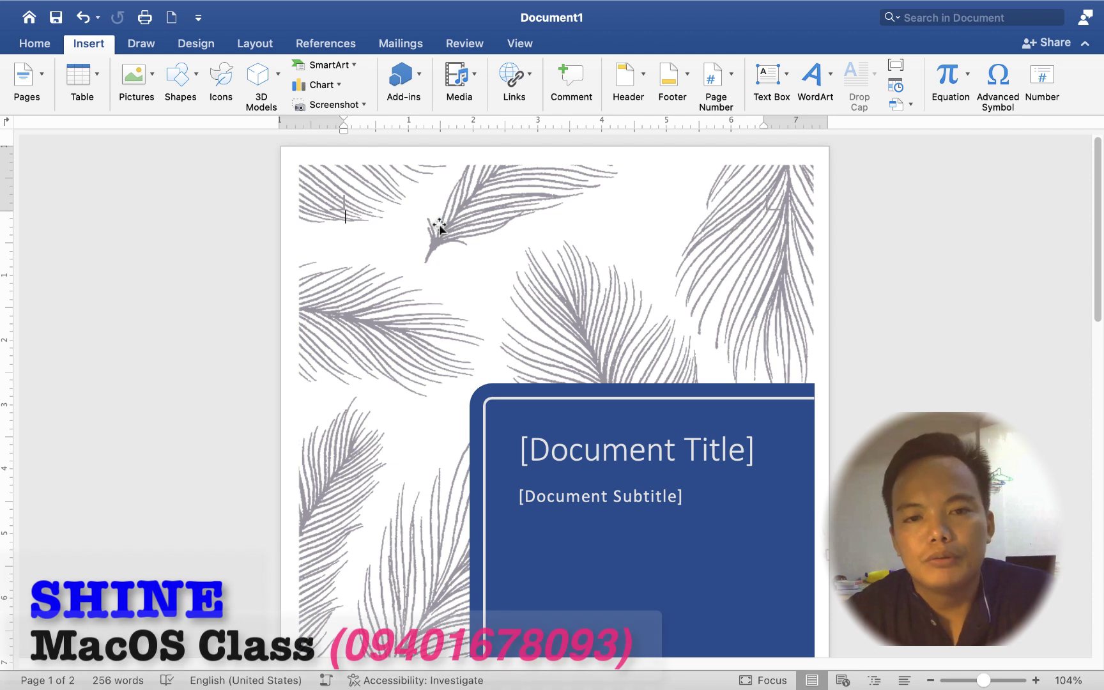
{"action": "type", "text": "က"}
{"action": "key", "text": "ctrl+space"}
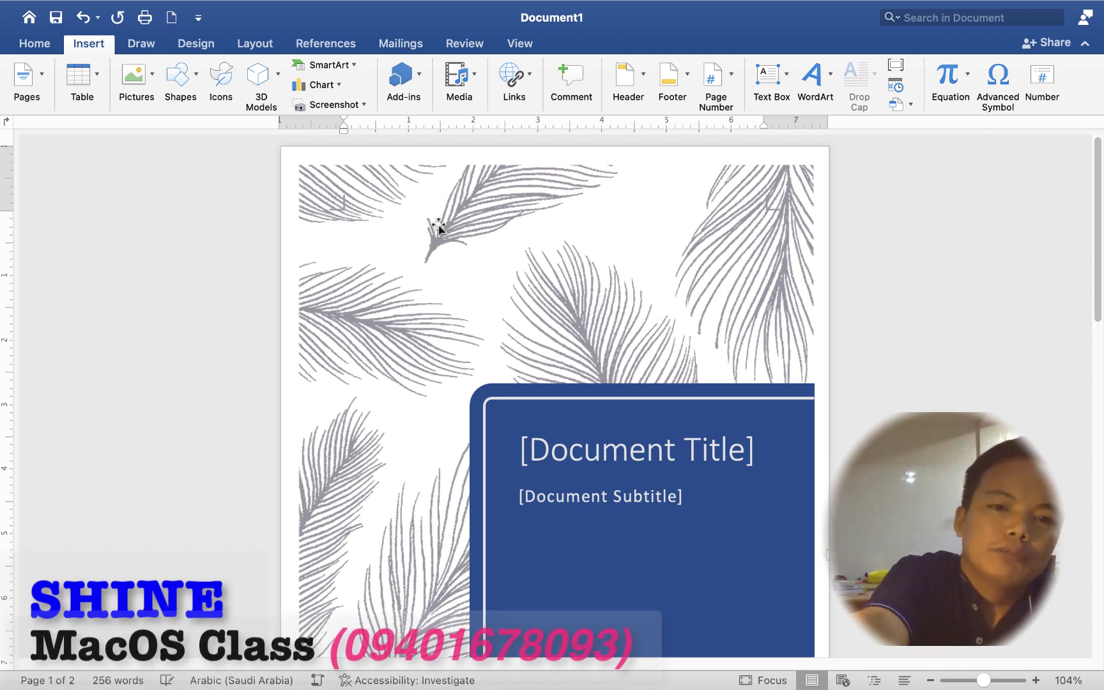
{"action": "key", "text": "ctrl+space"}
{"action": "type", "text": "SHINE CO"}
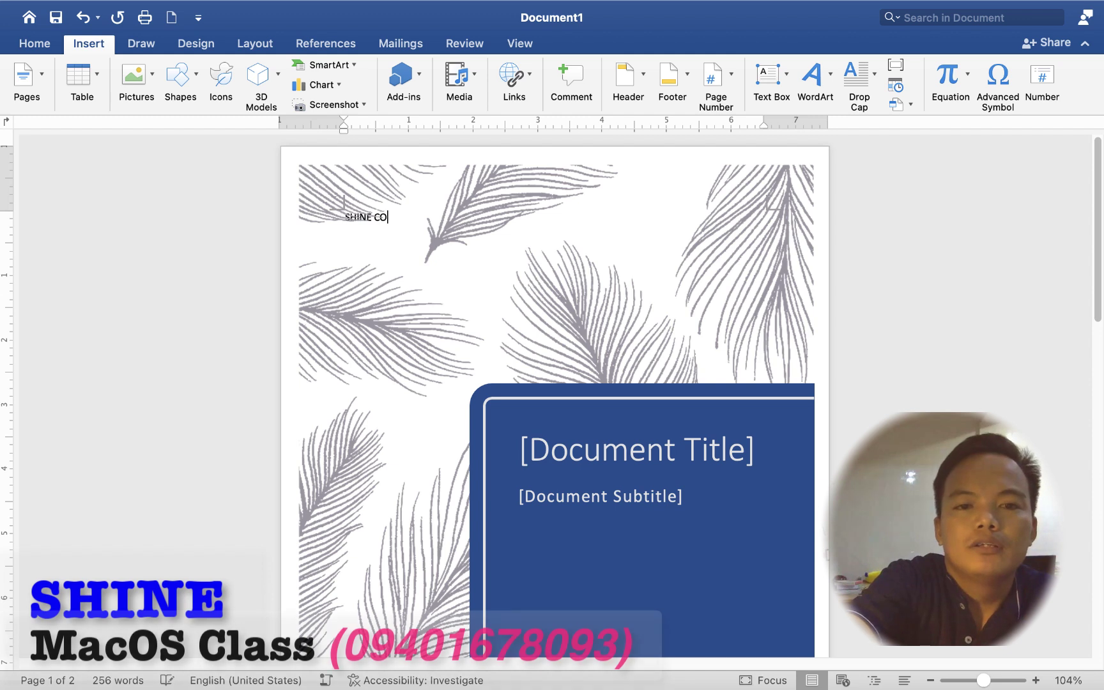
{"action": "type", "text": "MPUTER"}
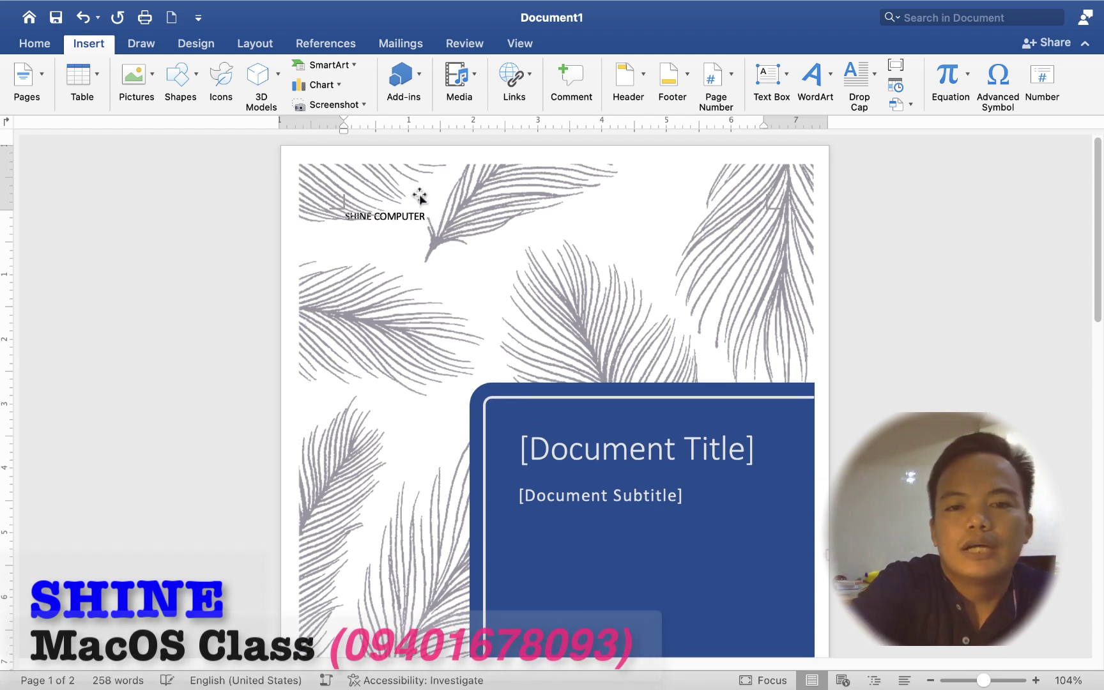
{"action": "left_click", "coordinate": [697, 458]}
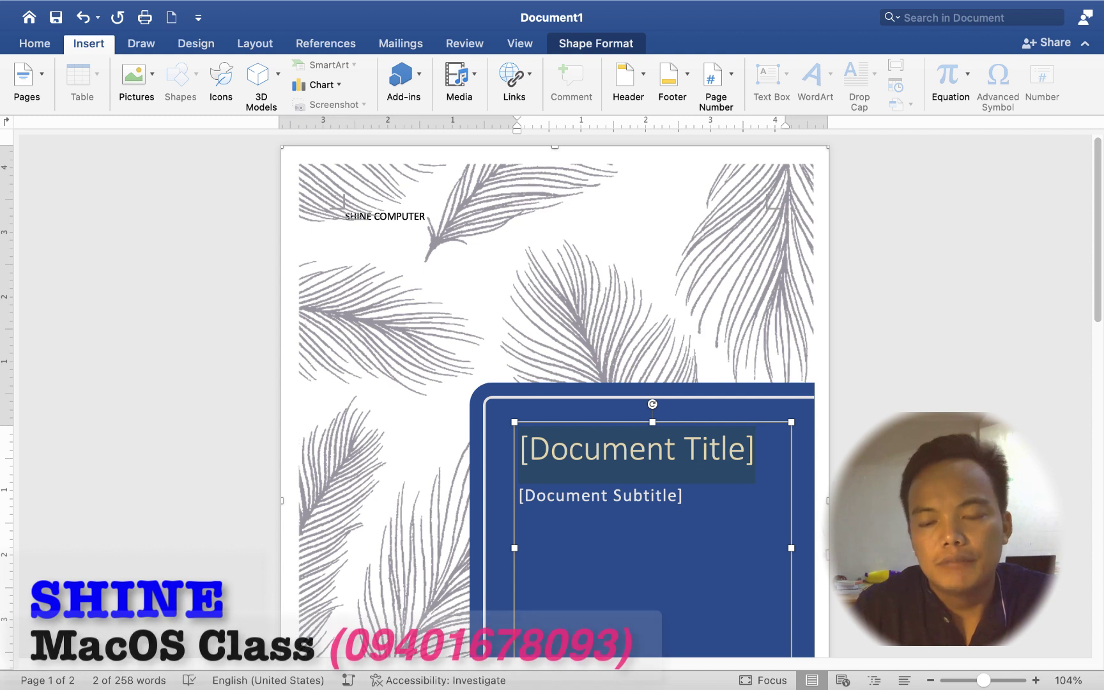
Fill the title placeholder with 'SHINE COMPUTER' and the subtitle with 'Sale & Services And Online Class'.
{"action": "type", "text": "SHINE COMPUTER"}
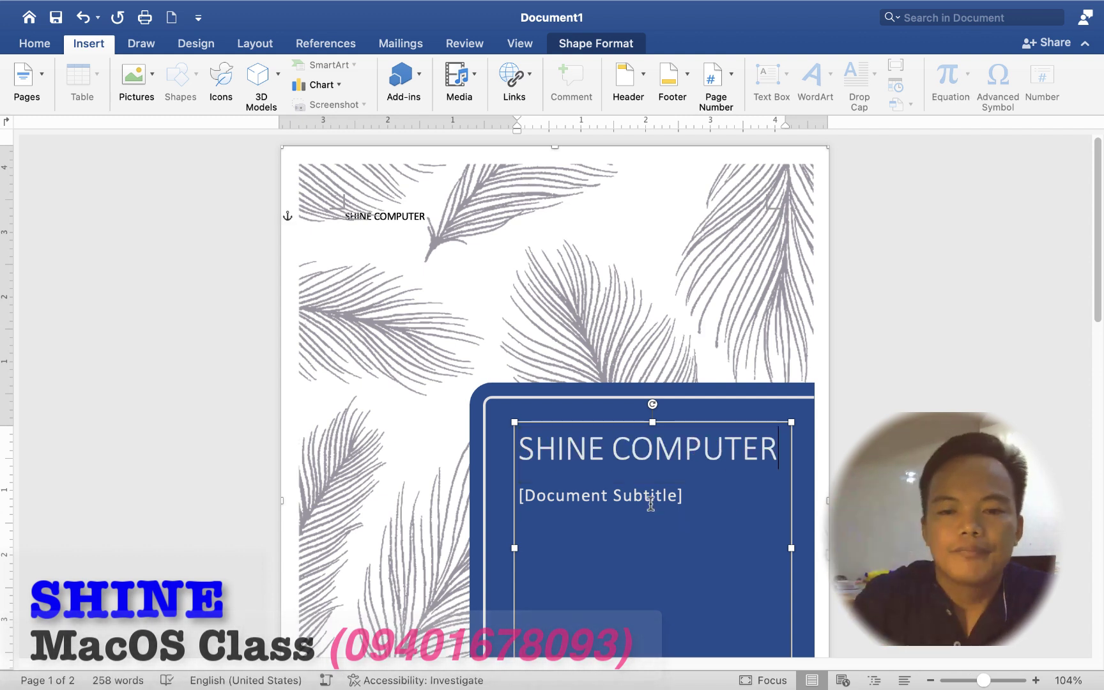
{"action": "left_click", "coordinate": [649, 502]}
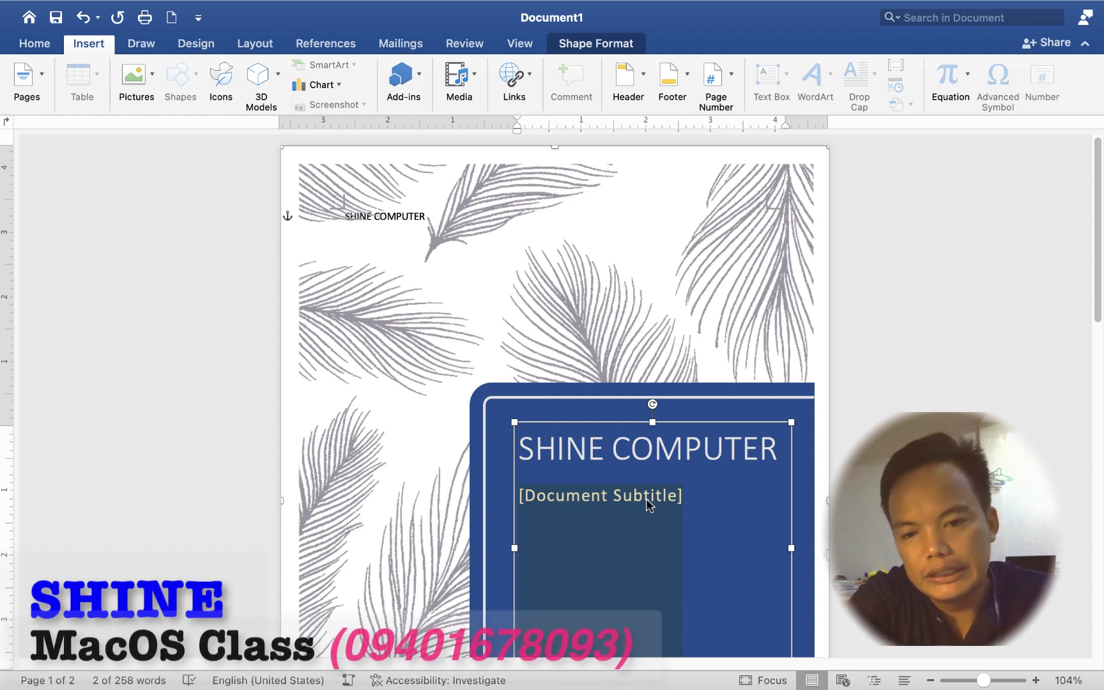
{"action": "type", "text": "P"}
{"action": "key", "text": "BackSpace"}
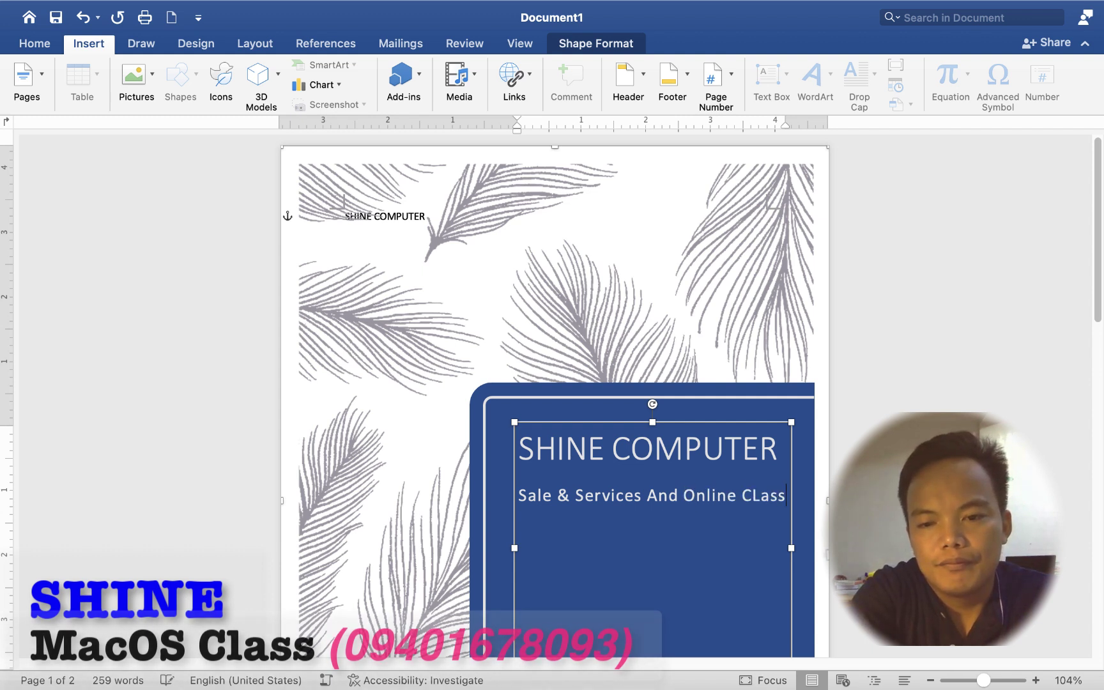
{"action": "key", "text": "BackSpace"}
{"action": "key", "text": "BackSpace"}
{"action": "key", "text": "BackSpace"}
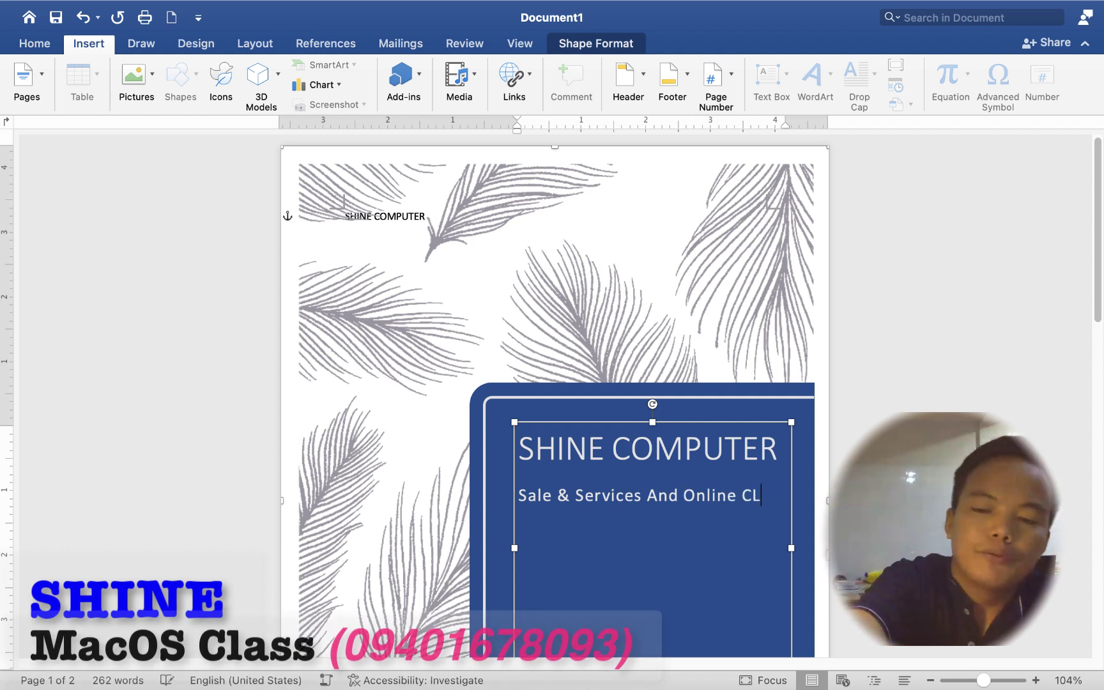
{"action": "key", "text": "BackSpace"}
{"action": "type", "text": "las"}
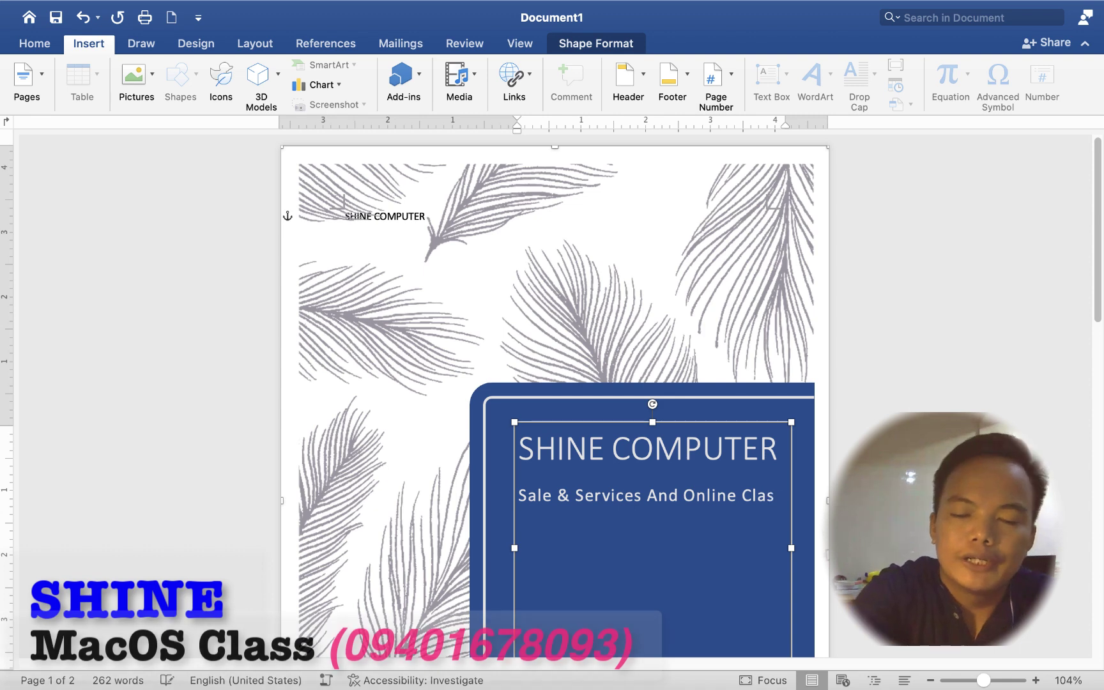
{"action": "type", "text": "s"}
{"action": "left_click", "coordinate": [643, 424]}
{"action": "scroll", "coordinate": [700, 468], "scroll_direction": "down", "scroll_amount": 2}
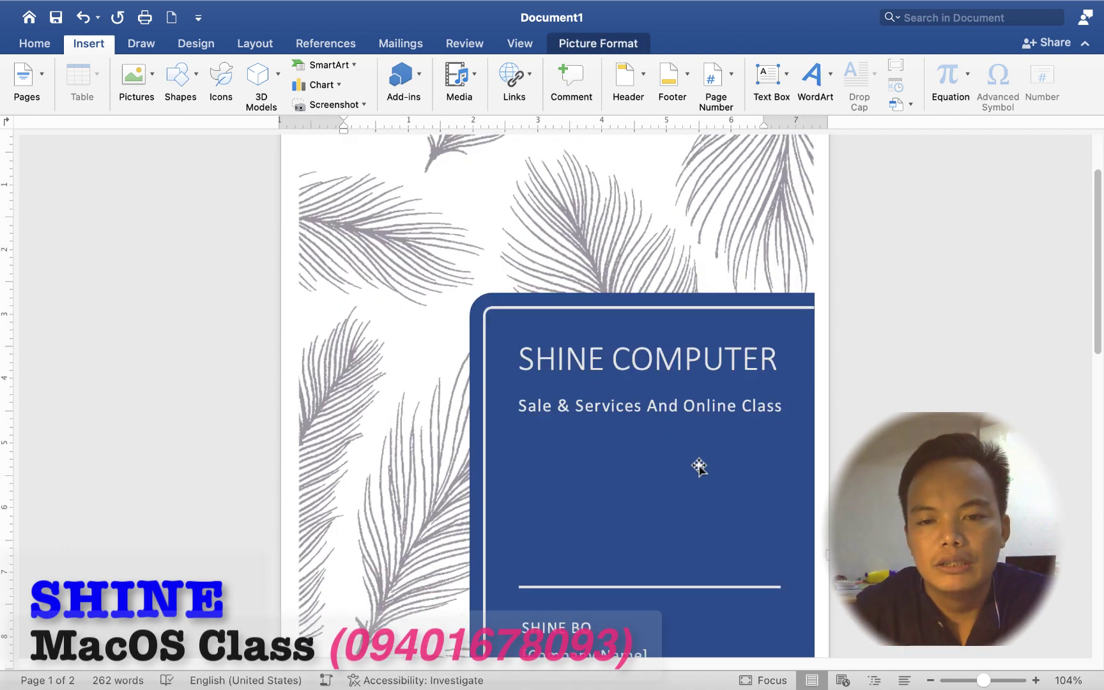
{"action": "scroll", "coordinate": [697, 464], "scroll_direction": "down", "scroll_amount": 3}
{"action": "scroll", "coordinate": [626, 461], "scroll_direction": "up", "scroll_amount": 2}
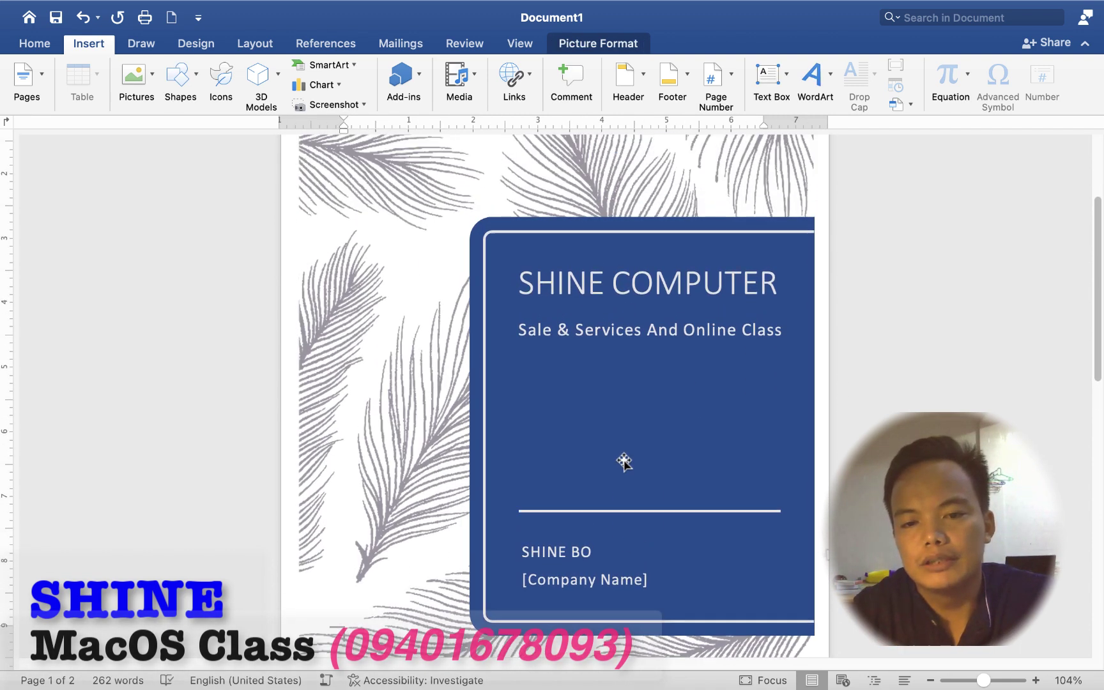
{"action": "scroll", "coordinate": [624, 461], "scroll_direction": "up", "scroll_amount": 3}
{"action": "scroll", "coordinate": [561, 412], "scroll_direction": "down", "scroll_amount": 3}
{"action": "scroll", "coordinate": [582, 469], "scroll_direction": "down", "scroll_amount": 3}
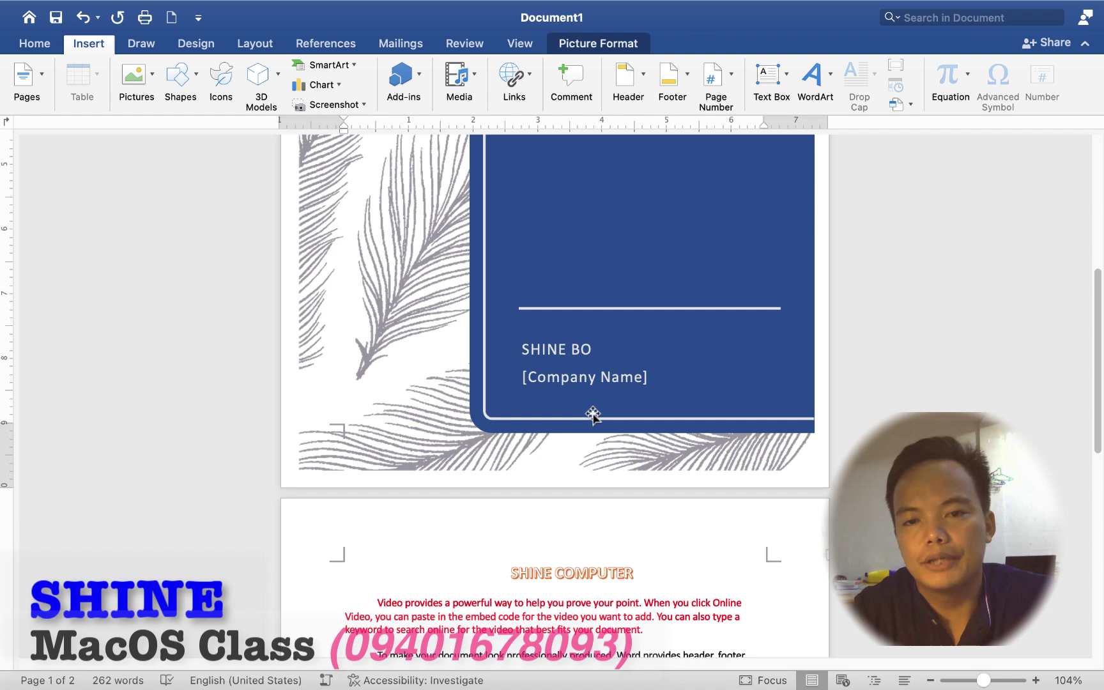
{"action": "left_click", "coordinate": [590, 378]}
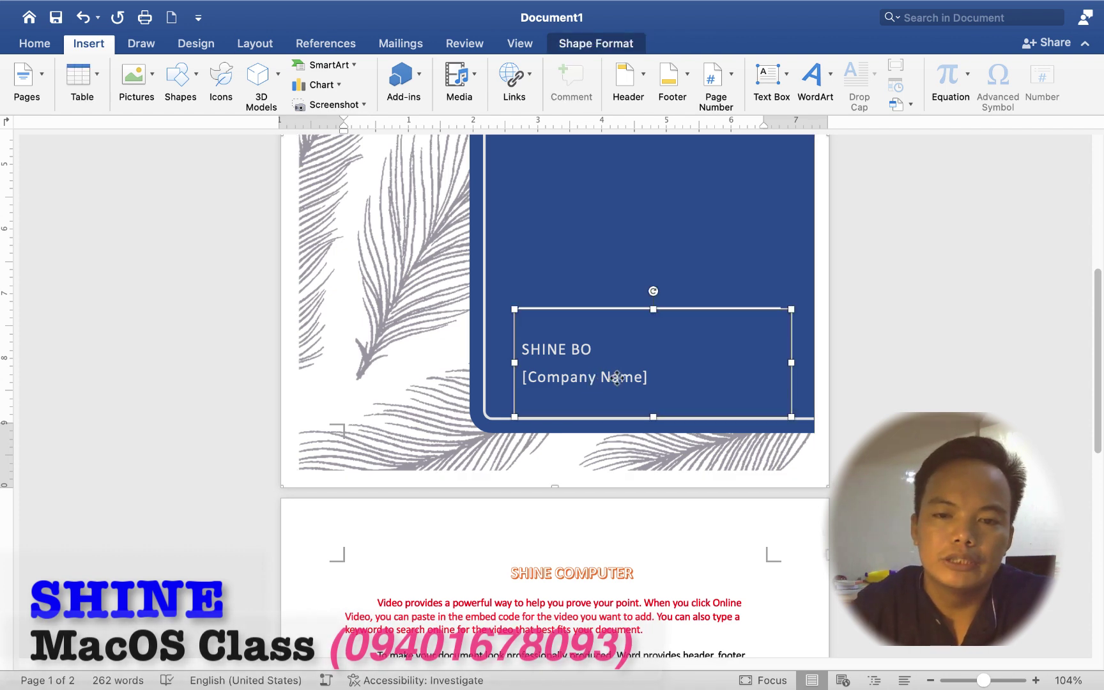
{"action": "left_click", "coordinate": [408, 291]}
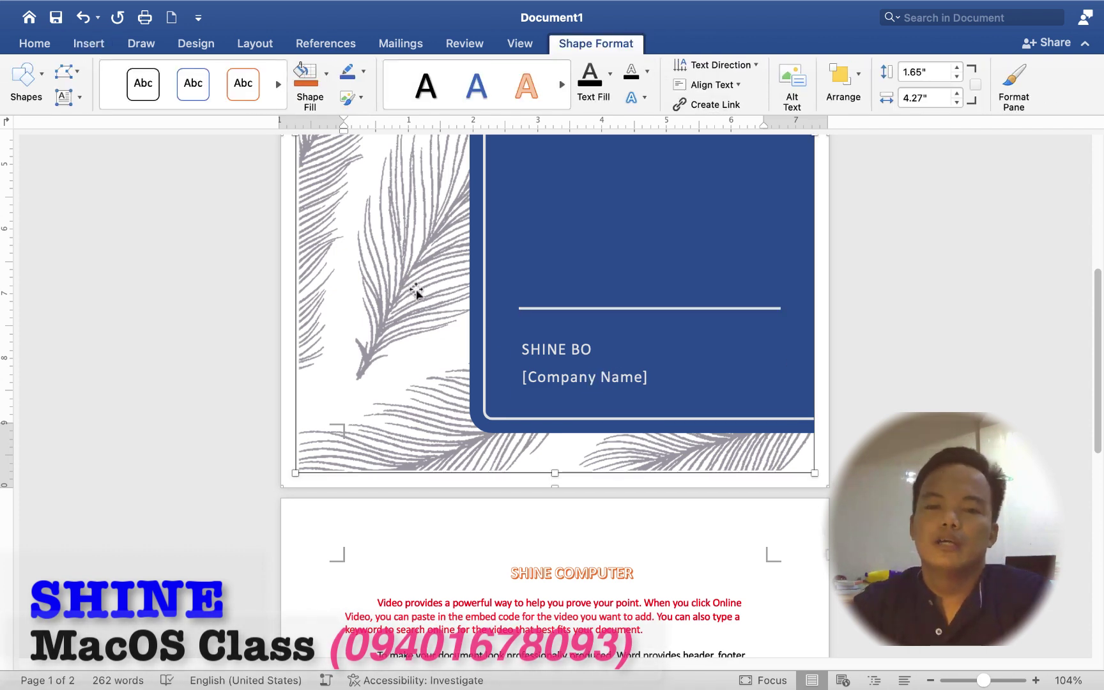
{"action": "left_click", "coordinate": [416, 292]}
{"action": "scroll", "coordinate": [441, 339], "scroll_direction": "down", "scroll_amount": 5}
{"action": "scroll", "coordinate": [441, 340], "scroll_direction": "up", "scroll_amount": 3}
{"action": "scroll", "coordinate": [478, 375], "scroll_direction": "up", "scroll_amount": 2}
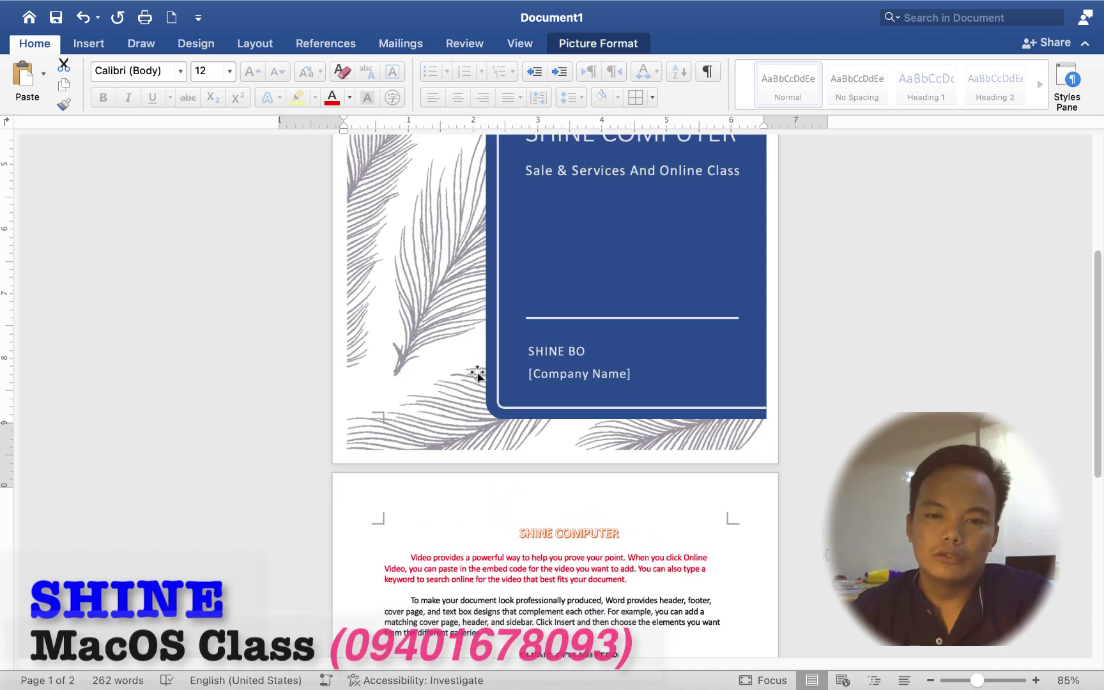
{"action": "scroll", "coordinate": [471, 283], "scroll_direction": "up", "scroll_amount": 3}
{"action": "scroll", "coordinate": [471, 284], "scroll_direction": "up", "scroll_amount": 3}
{"action": "scroll", "coordinate": [471, 284], "scroll_direction": "up", "scroll_amount": 2}
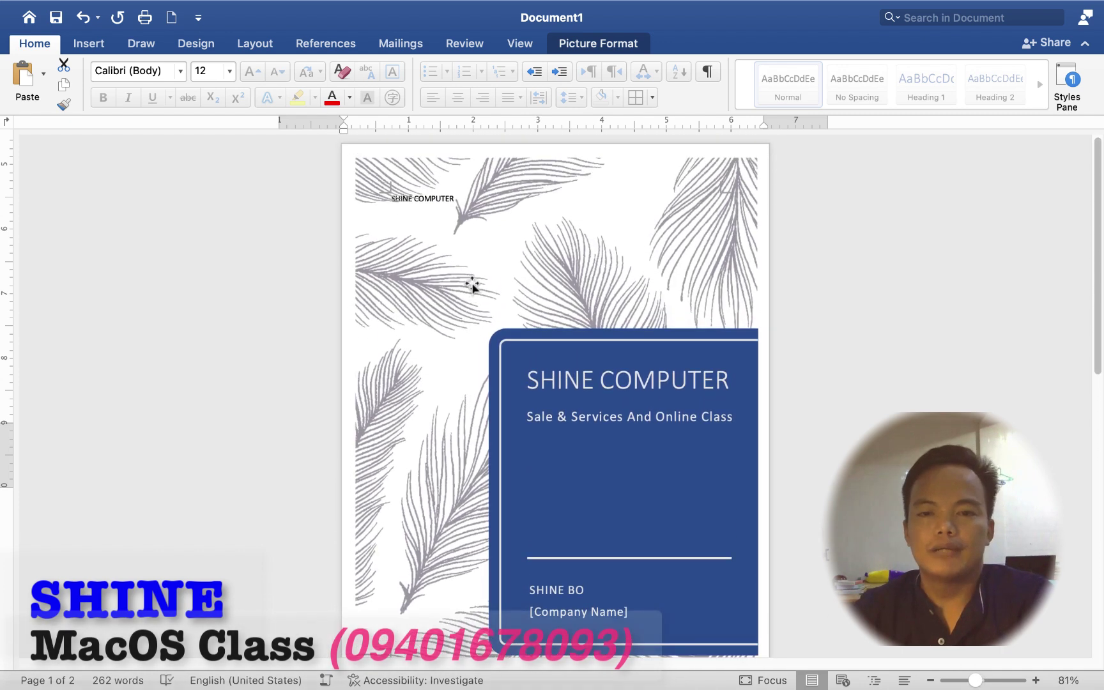
{"action": "scroll", "coordinate": [434, 365], "scroll_direction": "down", "scroll_amount": 1}
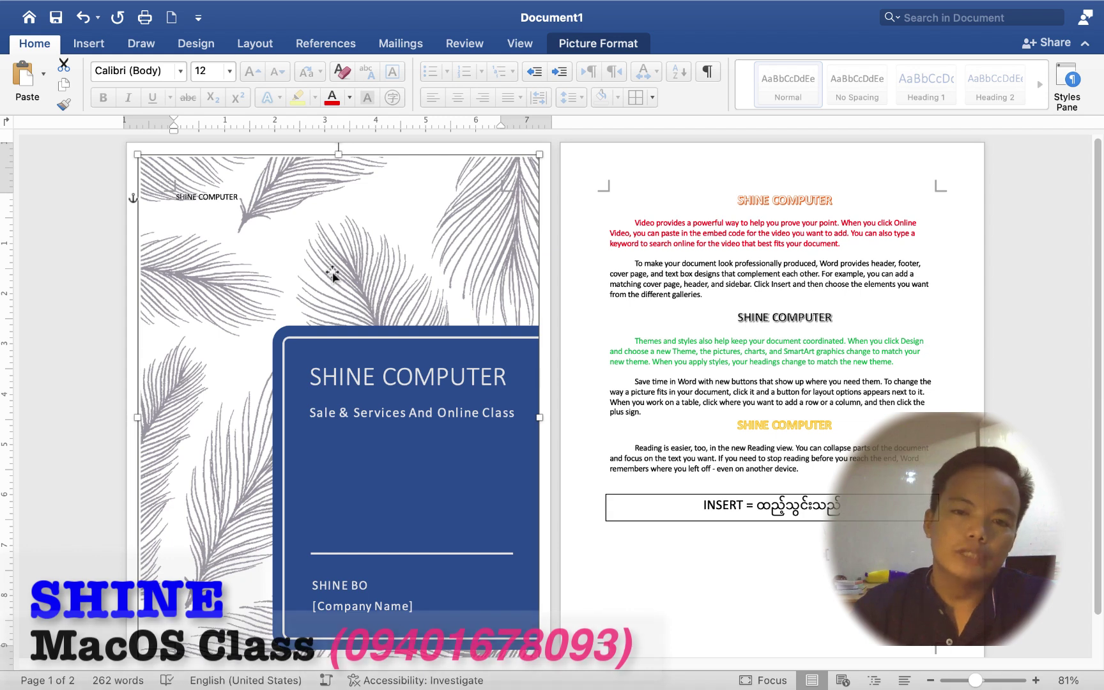
{"action": "scroll", "coordinate": [326, 275], "scroll_direction": "down", "scroll_amount": 1}
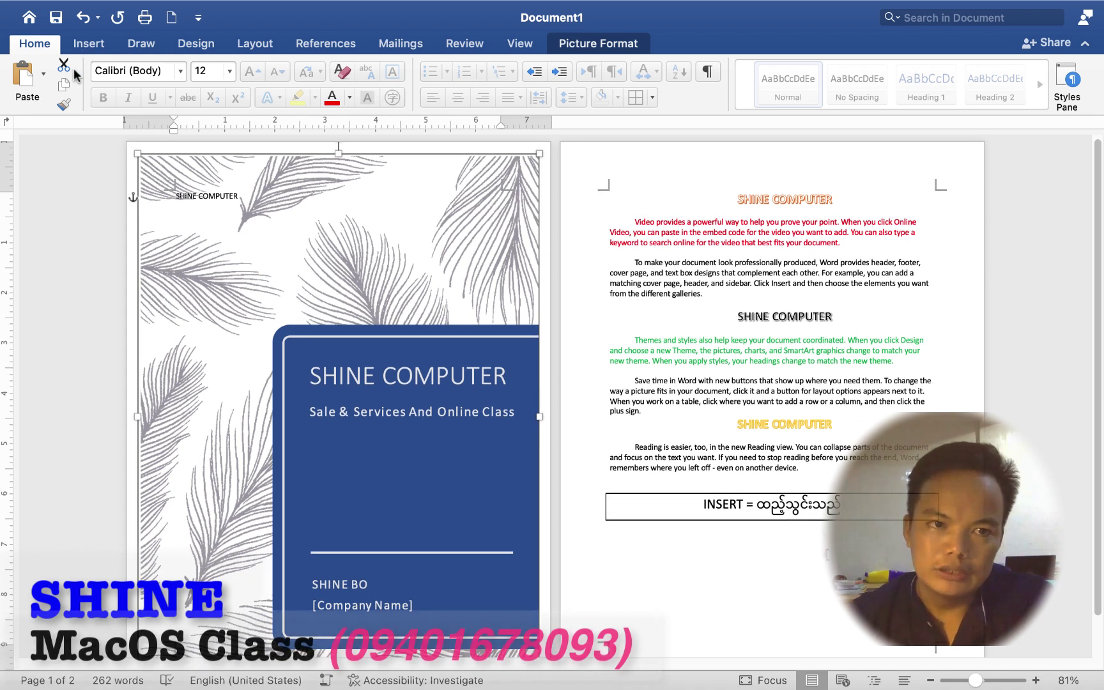
Swap the Feathered cover for the Headlines design from the Cover Page gallery.
{"action": "left_click", "coordinate": [89, 43]}
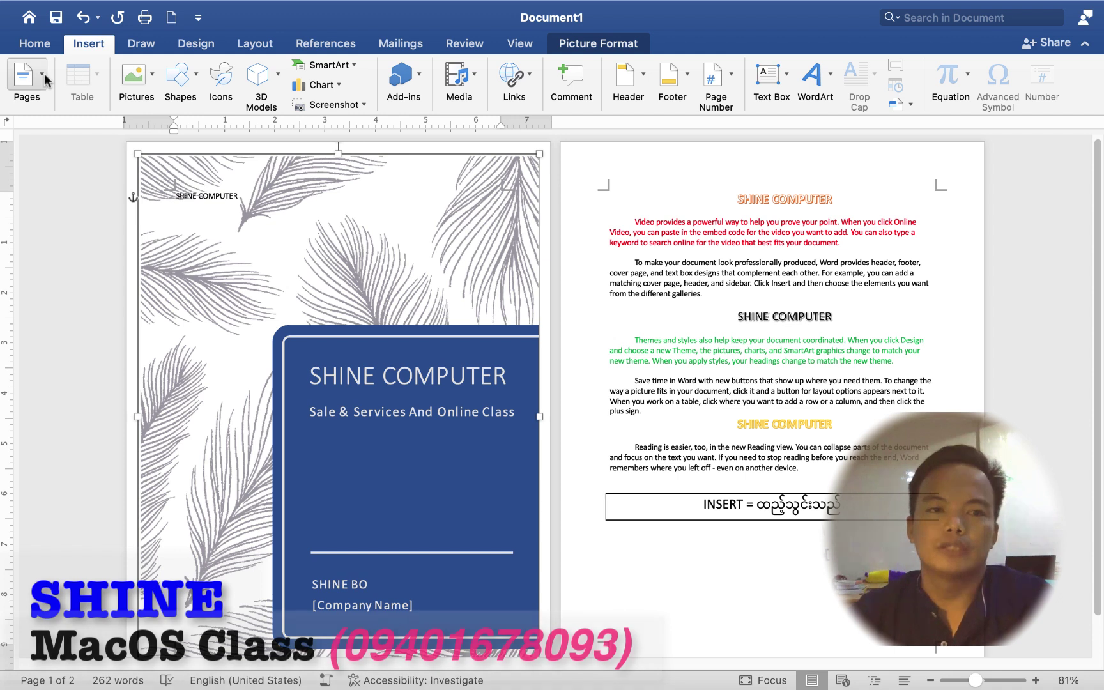
{"action": "left_click", "coordinate": [43, 78]}
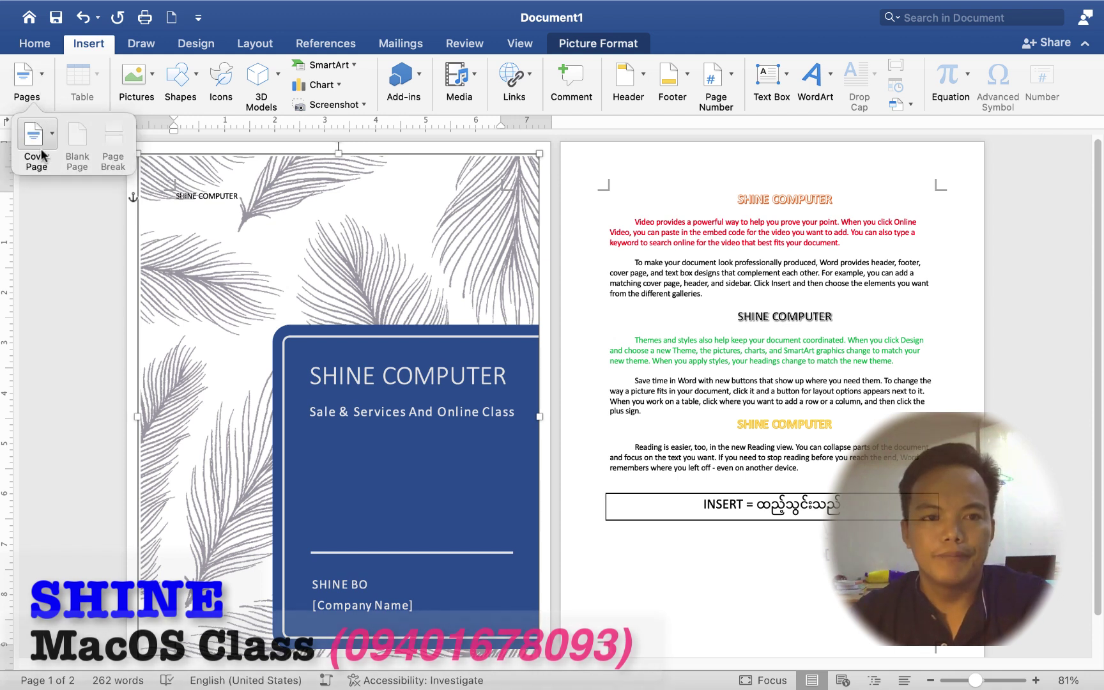
{"action": "left_click", "coordinate": [47, 136]}
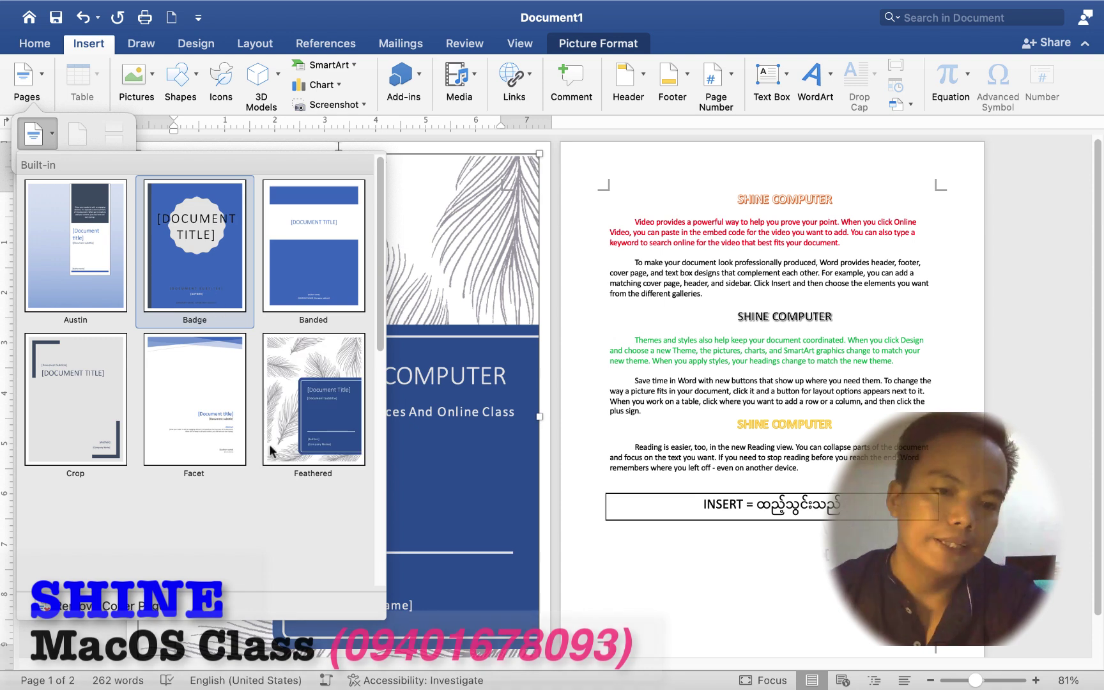
{"action": "scroll", "coordinate": [211, 300], "scroll_direction": "down", "scroll_amount": 3}
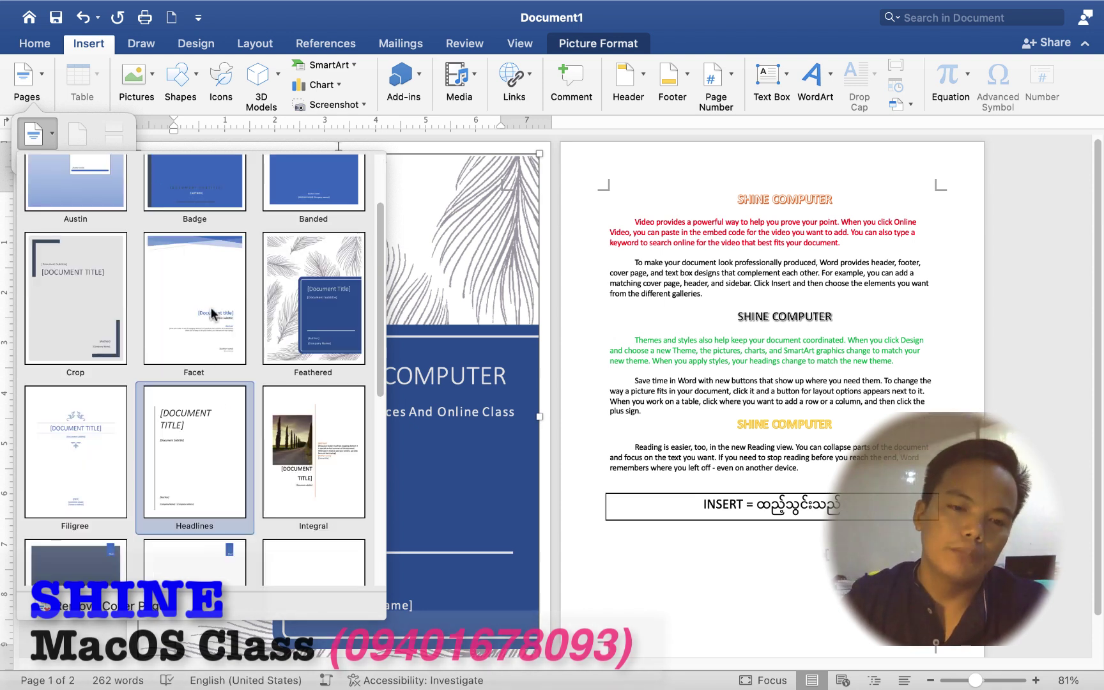
{"action": "left_click", "coordinate": [195, 450]}
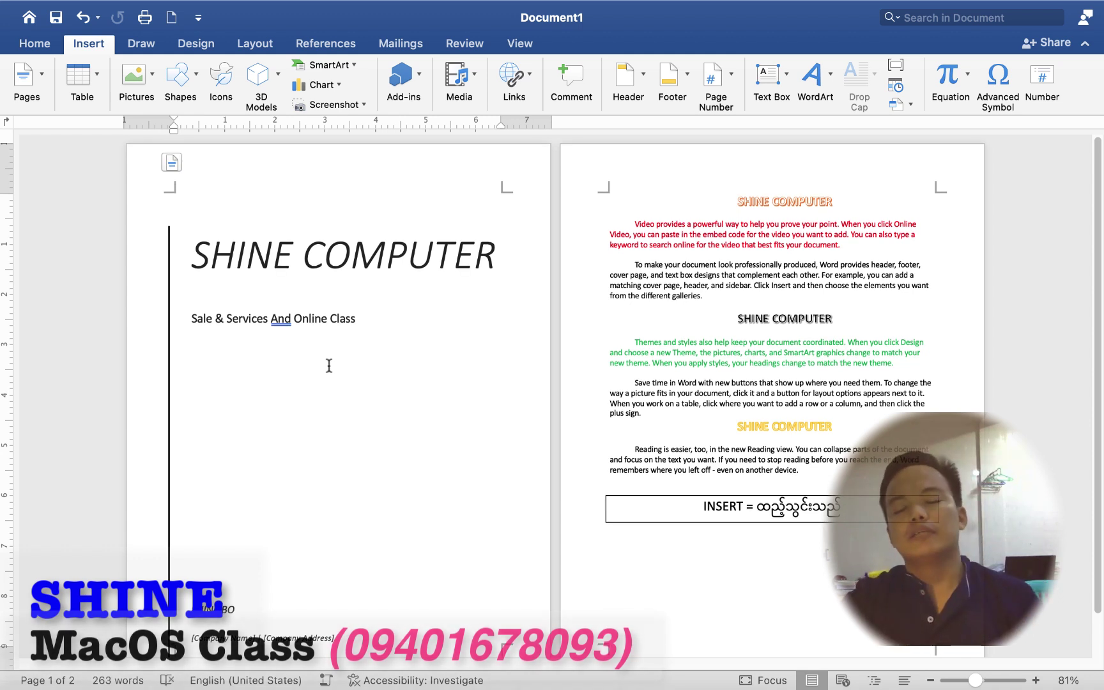
{"action": "left_click", "coordinate": [331, 254]}
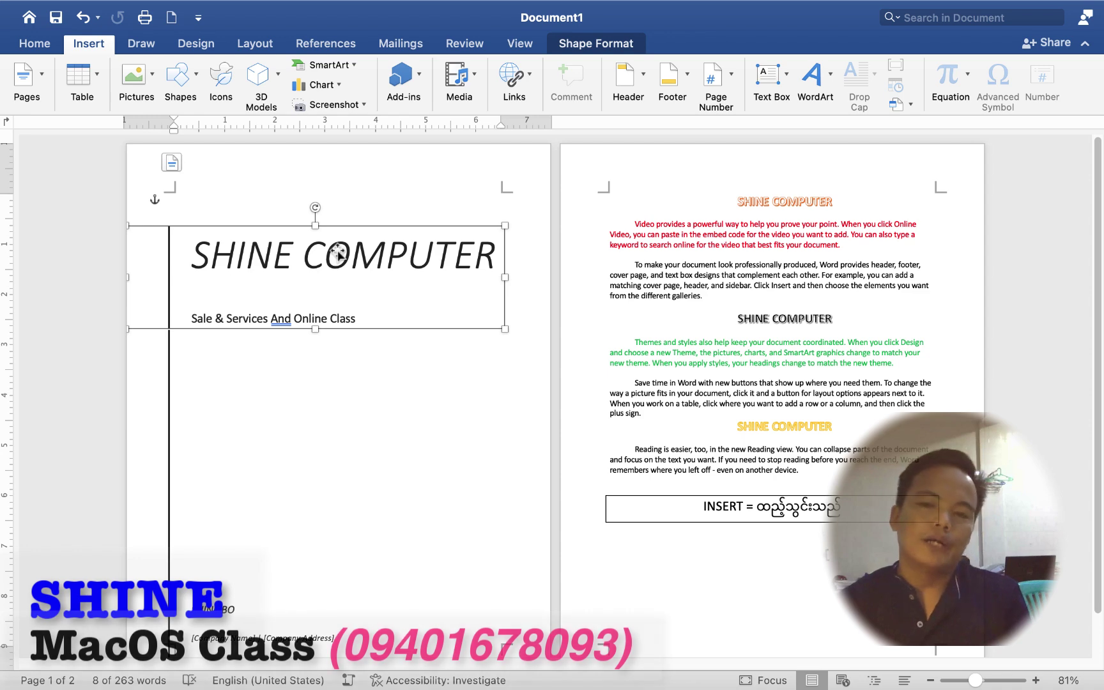
{"action": "left_click", "coordinate": [419, 451]}
{"action": "scroll", "coordinate": [419, 451], "scroll_direction": "down", "scroll_amount": 2}
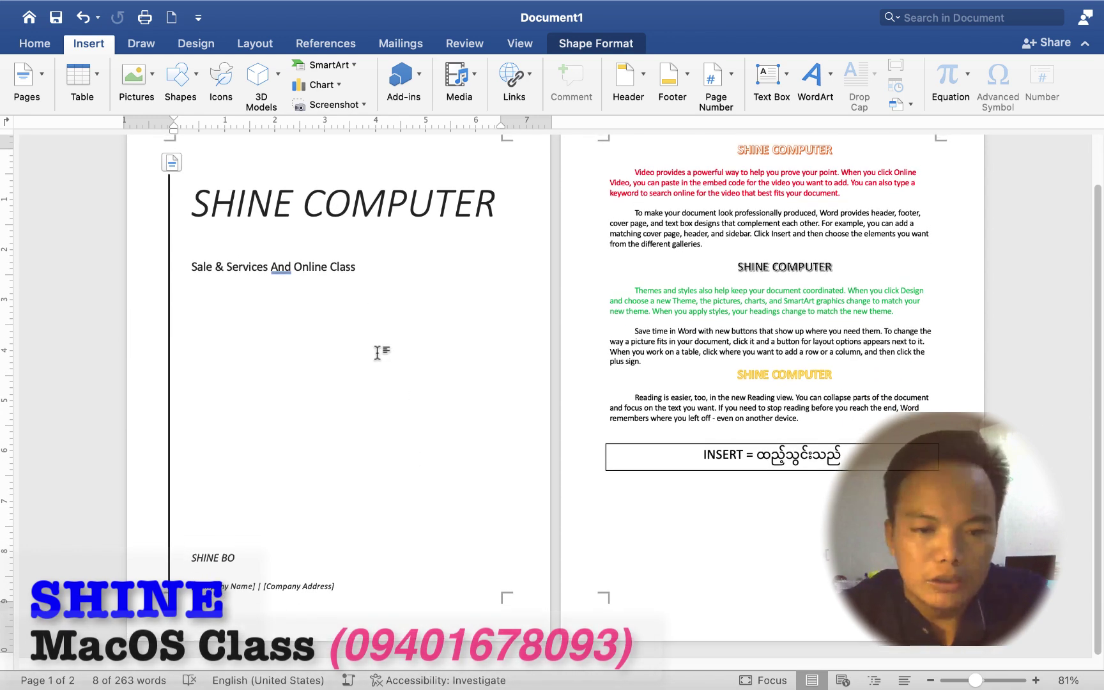
{"action": "scroll", "coordinate": [377, 383], "scroll_direction": "up", "scroll_amount": 2}
{"action": "left_click", "coordinate": [327, 290]}
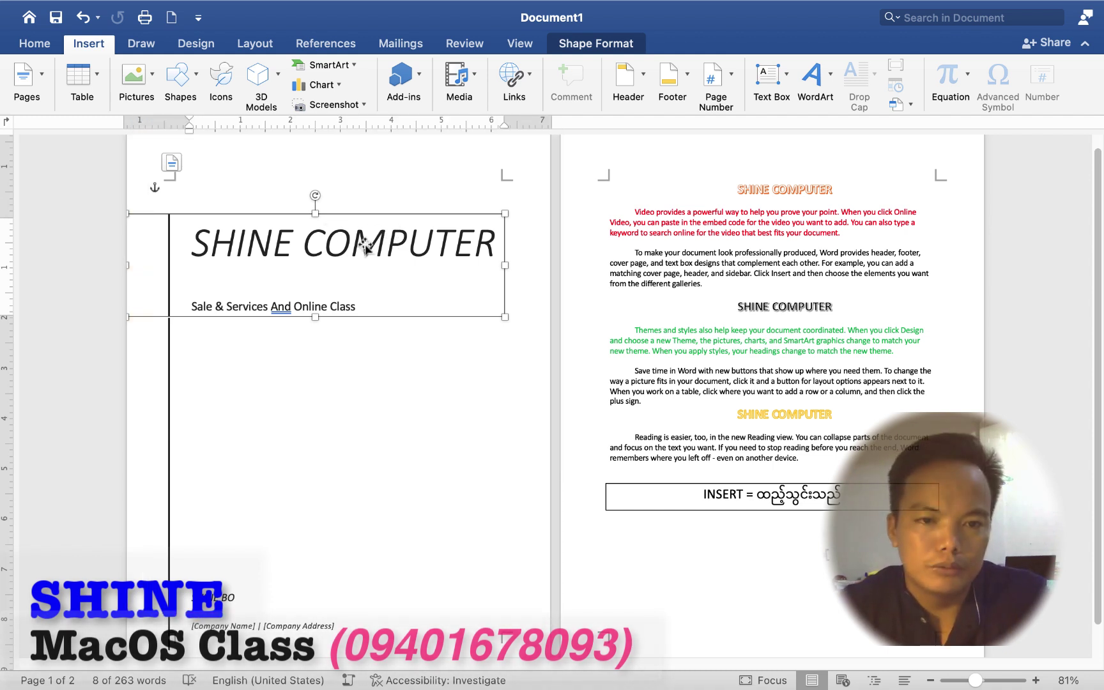
Nudge the SHINE COMPUTER title box right to 0.41" and give it an orange shape fill.
{"action": "left_click_drag", "start_coordinate": [349, 222], "coordinate": [370, 223]}
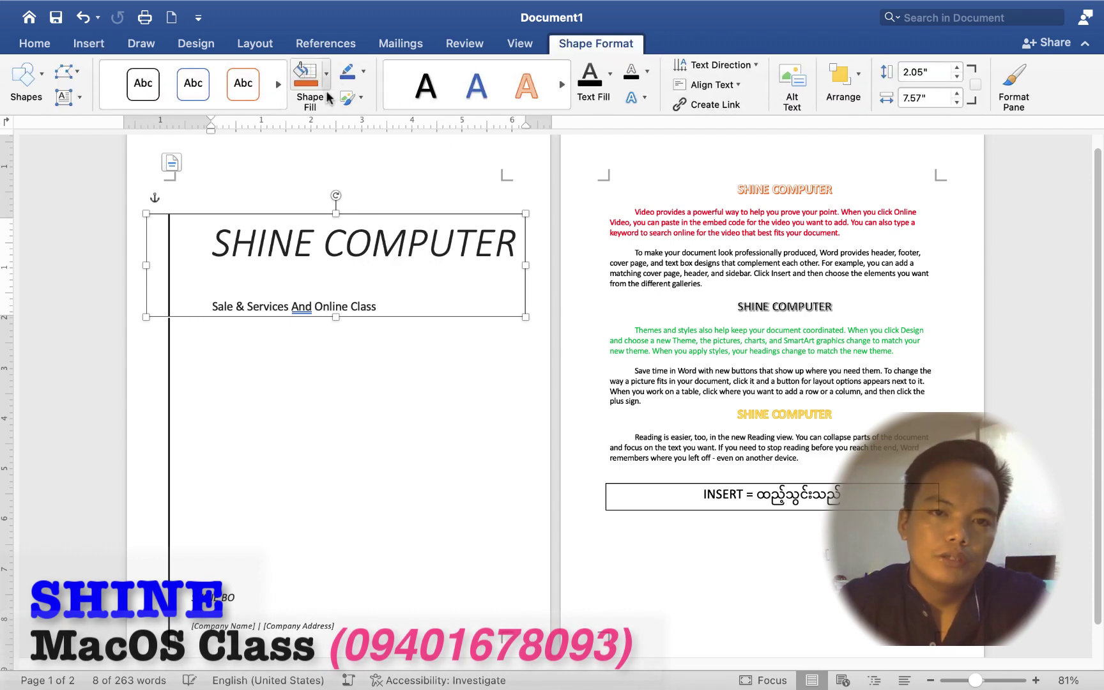
{"action": "left_click", "coordinate": [325, 97]}
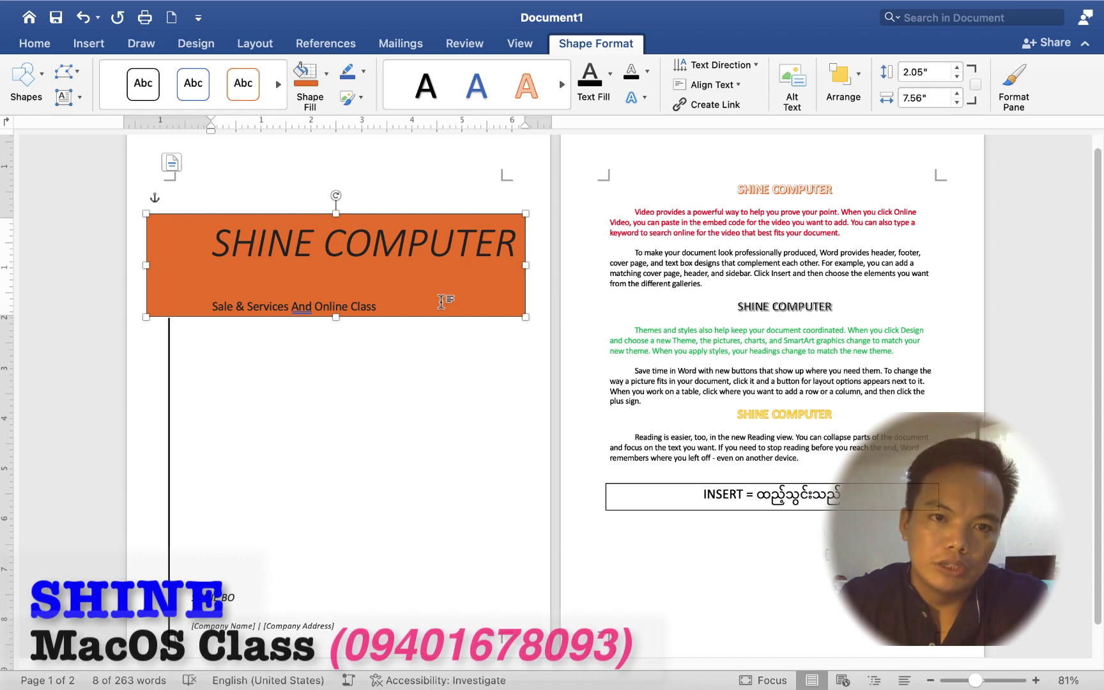
{"action": "left_click", "coordinate": [401, 378]}
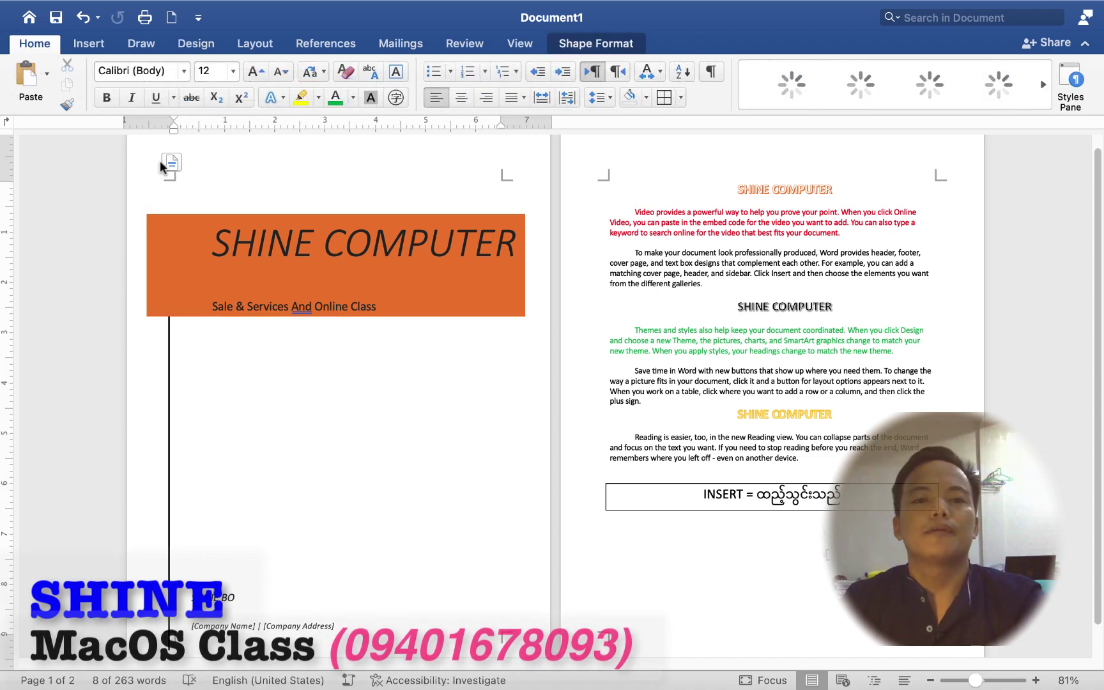
{"action": "left_click", "coordinate": [89, 44]}
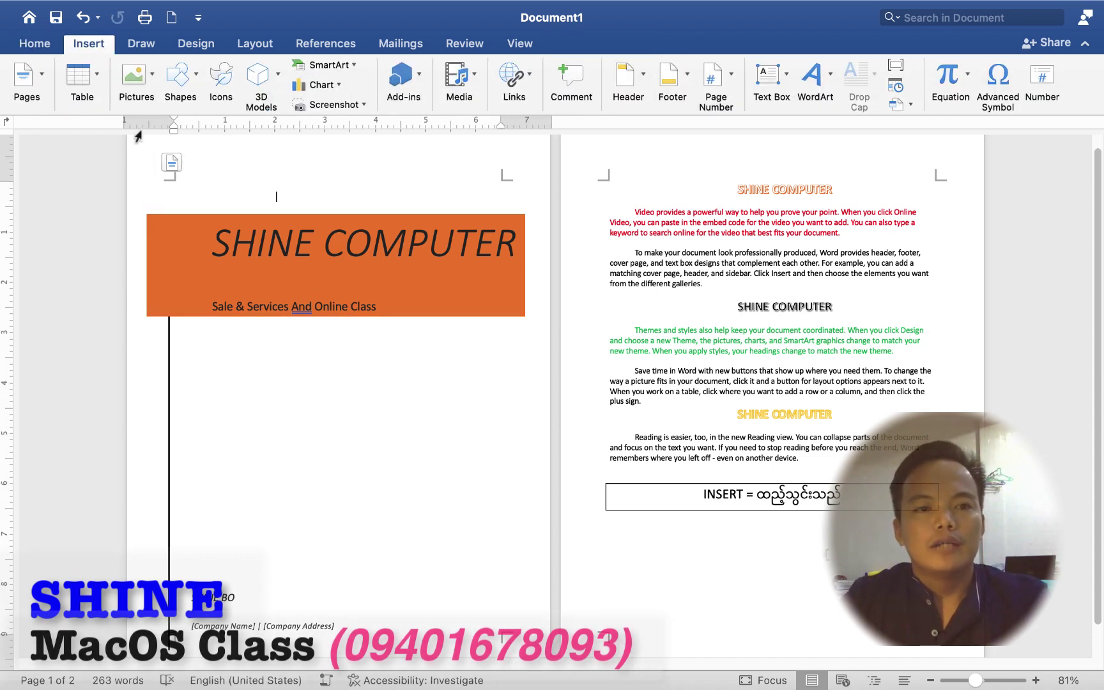
{"action": "left_click", "coordinate": [54, 94]}
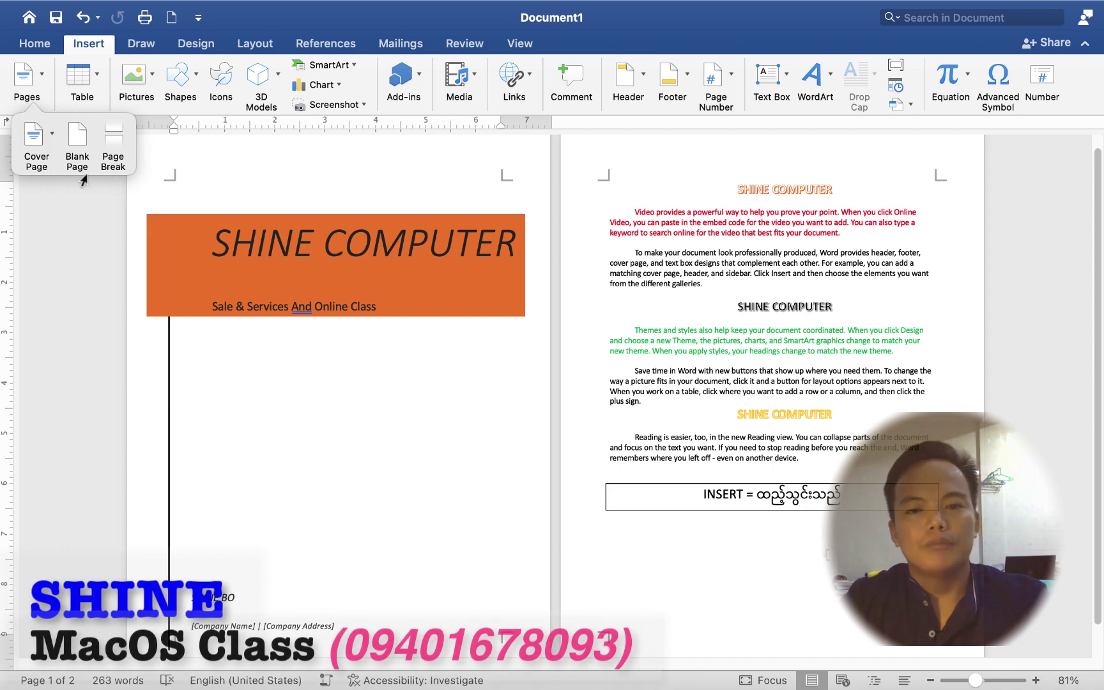
{"action": "left_click", "coordinate": [433, 414]}
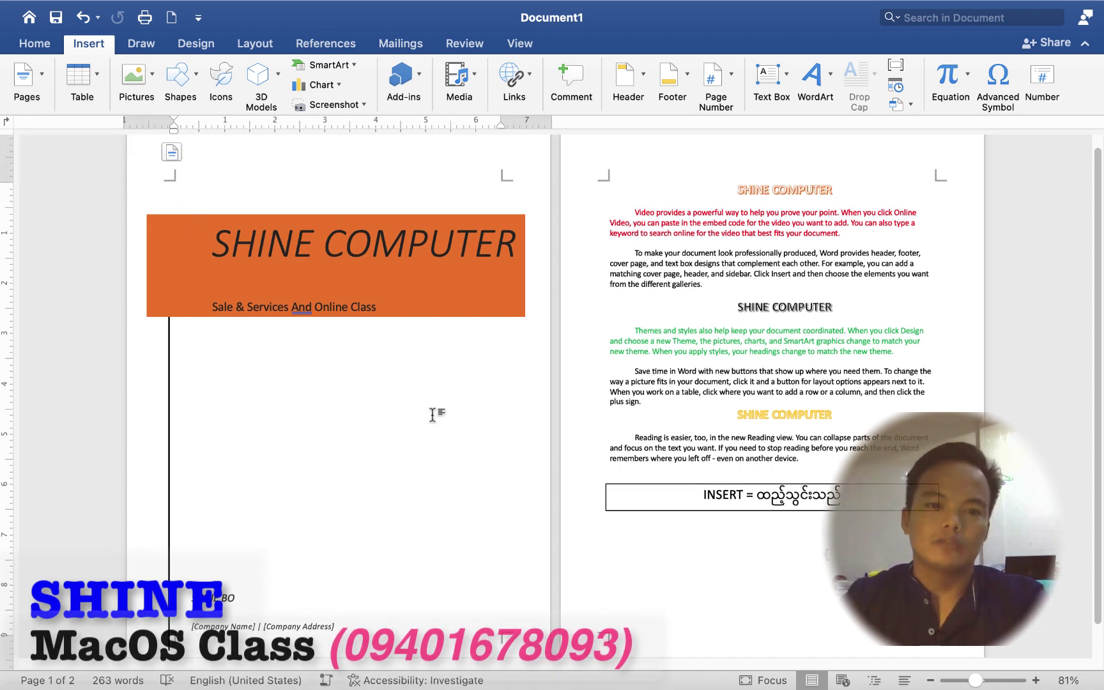
{"action": "scroll", "coordinate": [433, 414], "scroll_direction": "down", "scroll_amount": 5}
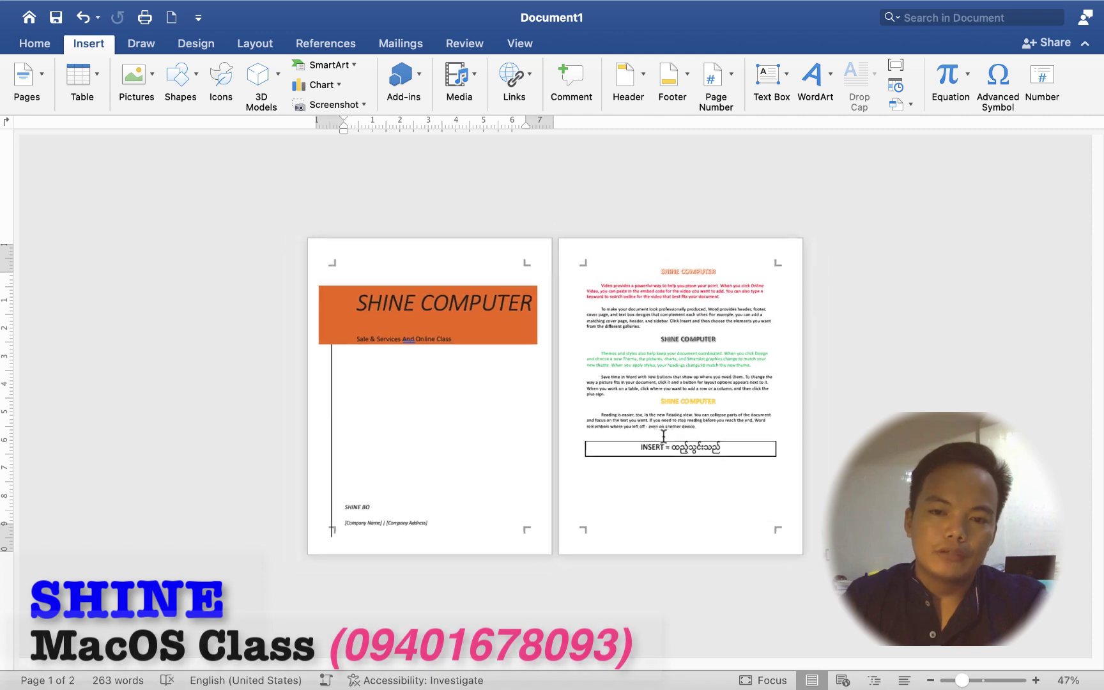
{"action": "scroll", "coordinate": [663, 435], "scroll_direction": "up", "scroll_amount": 1}
{"action": "scroll", "coordinate": [617, 407], "scroll_direction": "up", "scroll_amount": 3}
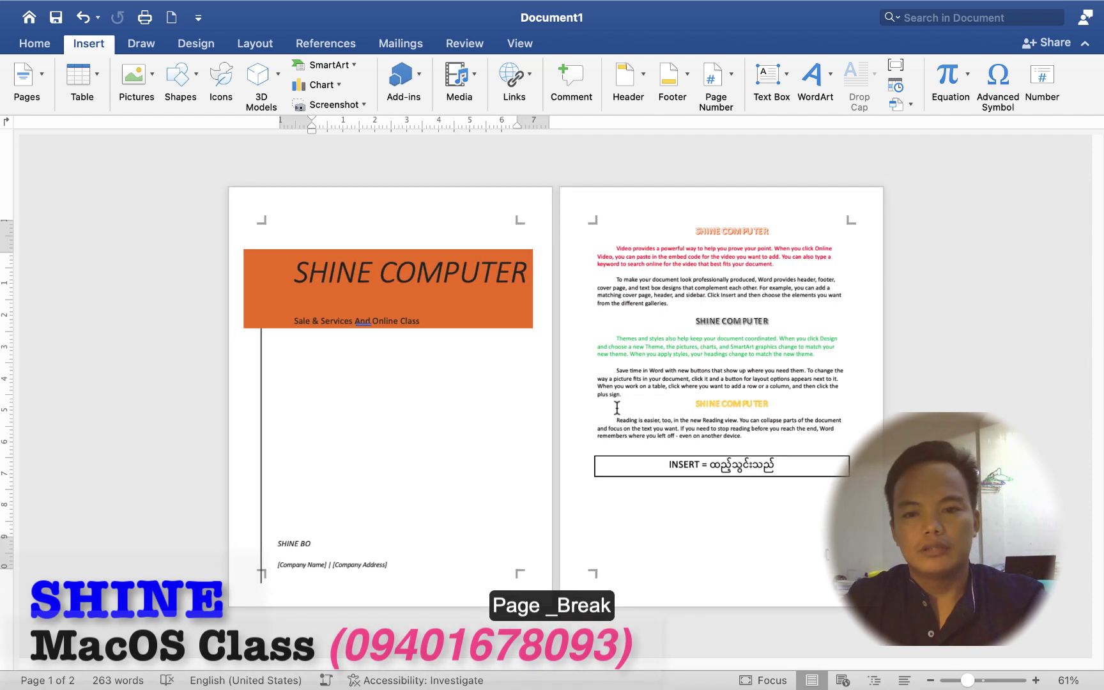
{"action": "scroll", "coordinate": [615, 401], "scroll_direction": "up", "scroll_amount": 1}
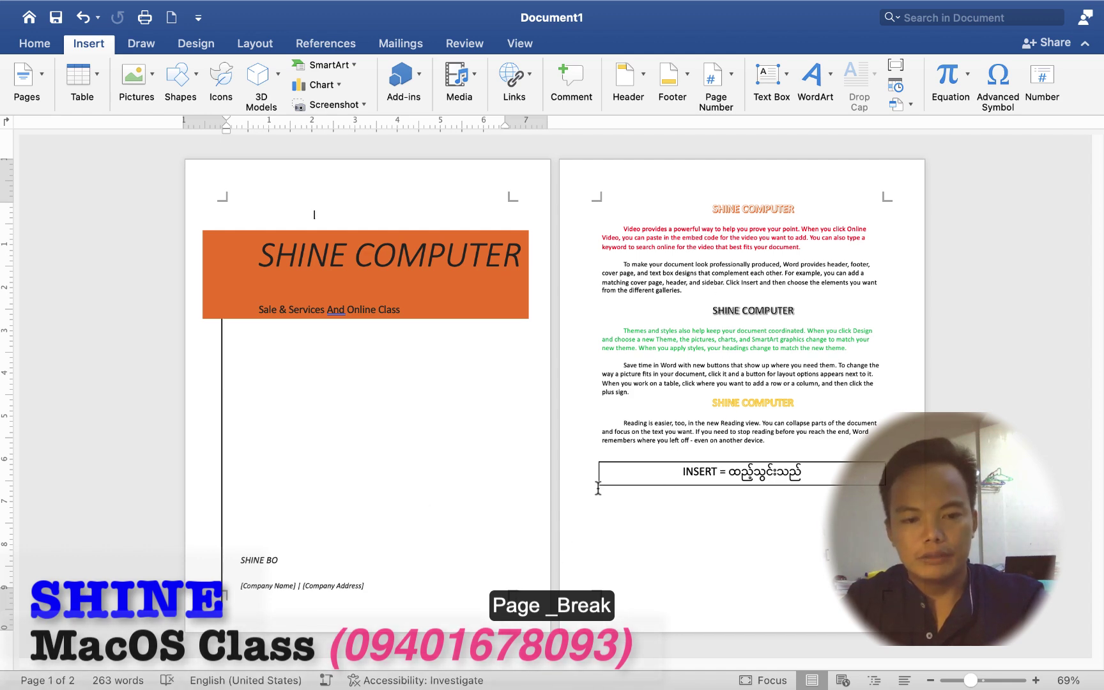
{"action": "scroll", "coordinate": [710, 453], "scroll_direction": "up", "scroll_amount": 2}
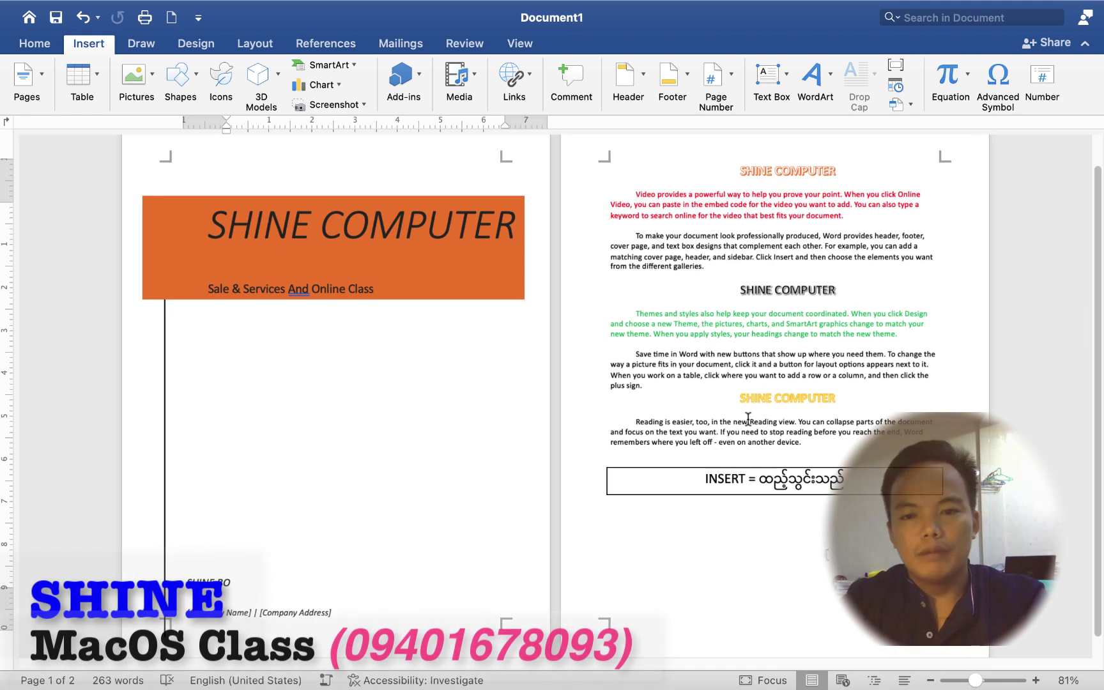
{"action": "left_click", "coordinate": [738, 396]}
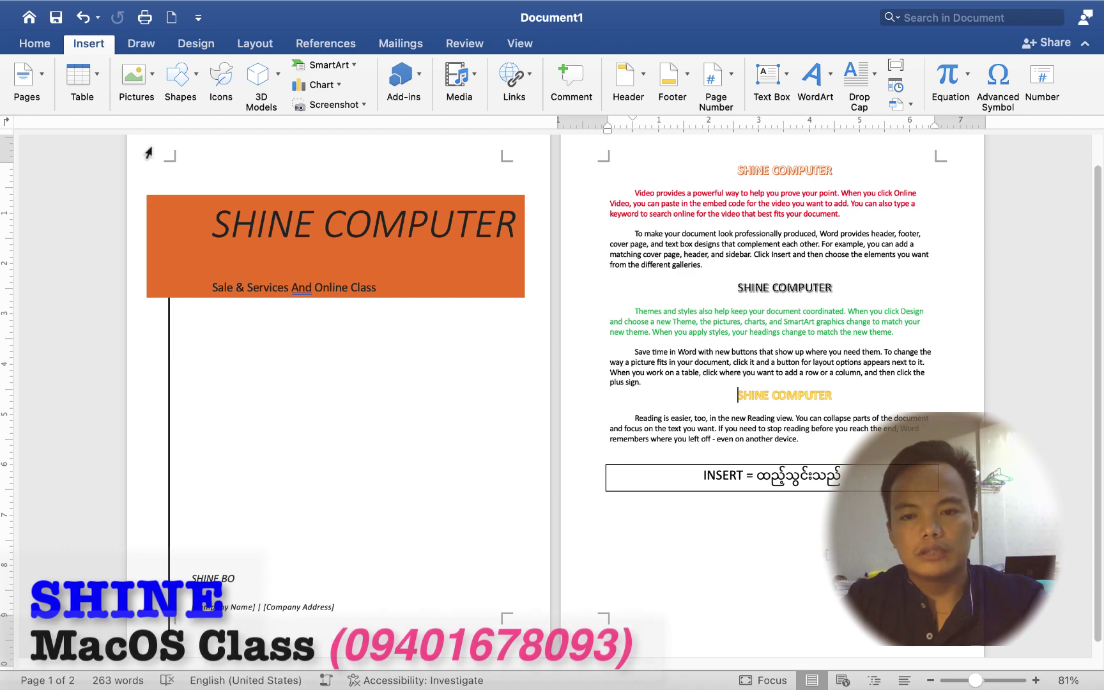
Insert a page break so the yellow SHINE COMPUTER heading starts a new page.
{"action": "left_click", "coordinate": [46, 86]}
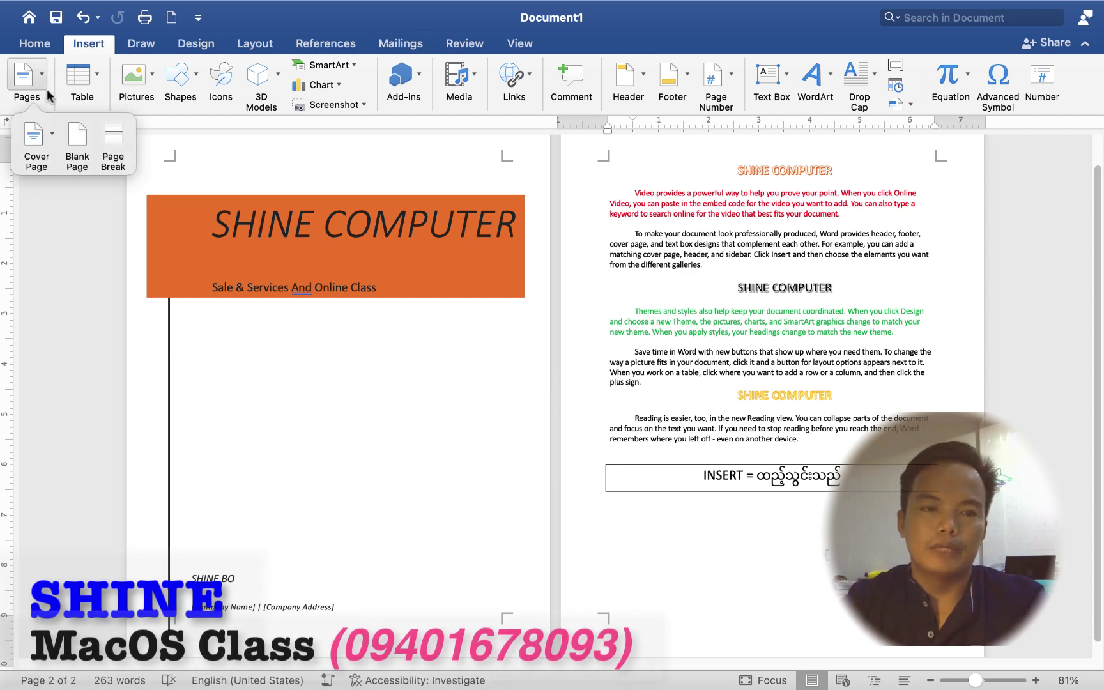
{"action": "left_click", "coordinate": [115, 136]}
{"action": "scroll", "coordinate": [469, 409], "scroll_direction": "down", "scroll_amount": 5}
{"action": "scroll", "coordinate": [535, 495], "scroll_direction": "down", "scroll_amount": 3}
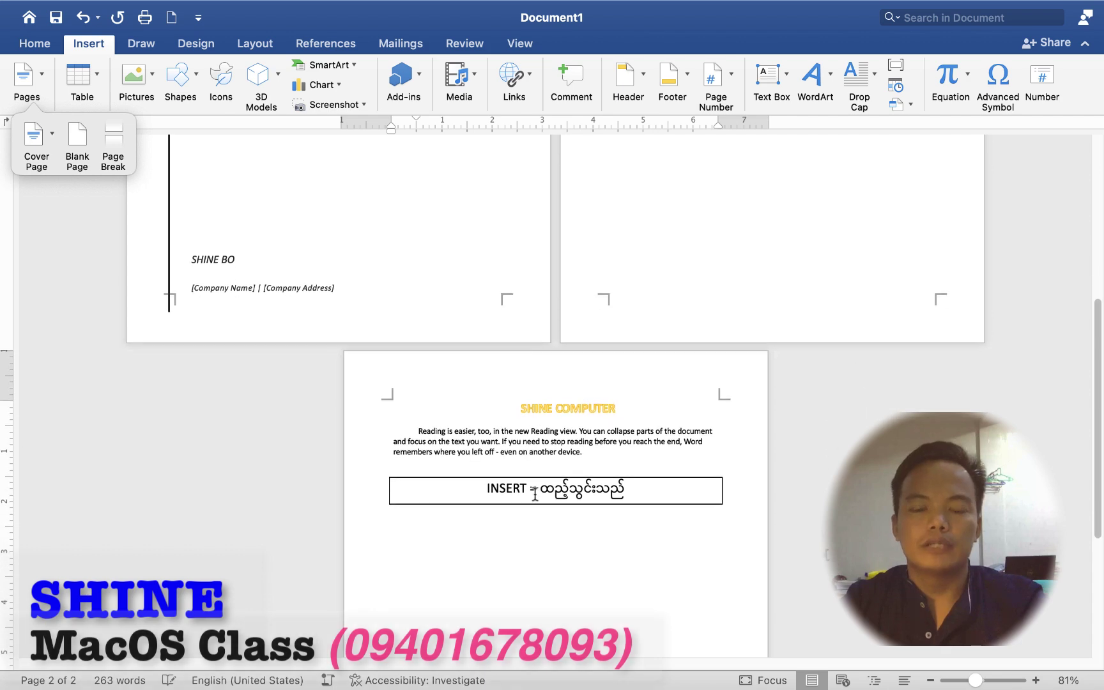
{"action": "scroll", "coordinate": [572, 463], "scroll_direction": "up", "scroll_amount": 3}
{"action": "scroll", "coordinate": [567, 467], "scroll_direction": "up", "scroll_amount": 3}
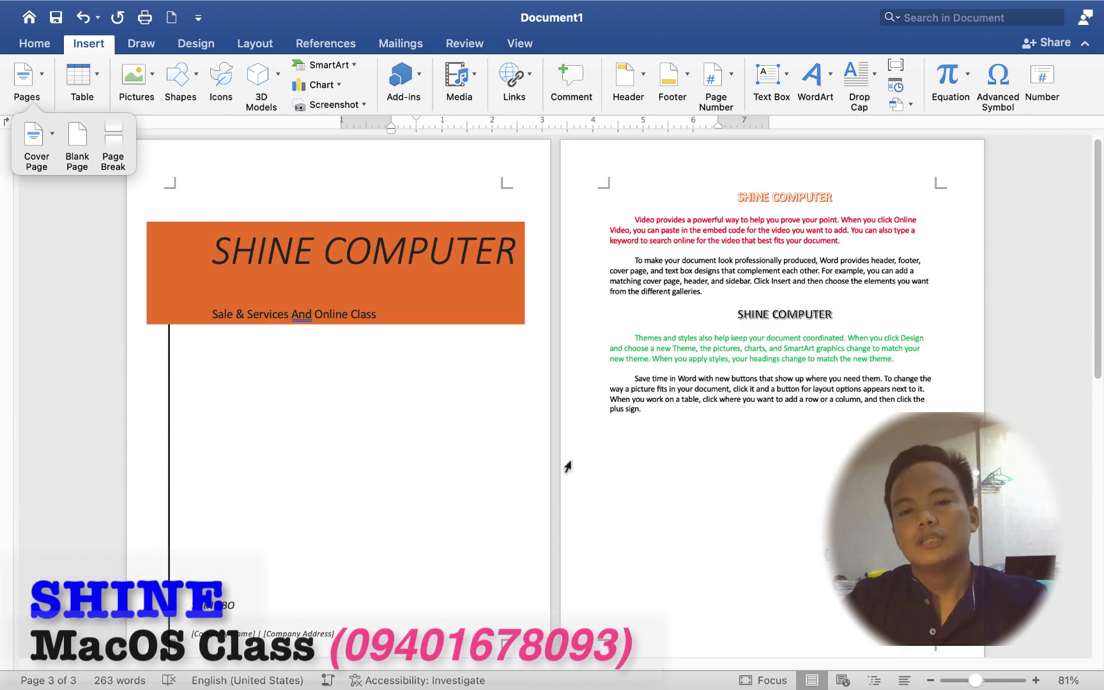
{"action": "scroll", "coordinate": [568, 467], "scroll_direction": "up", "scroll_amount": 1}
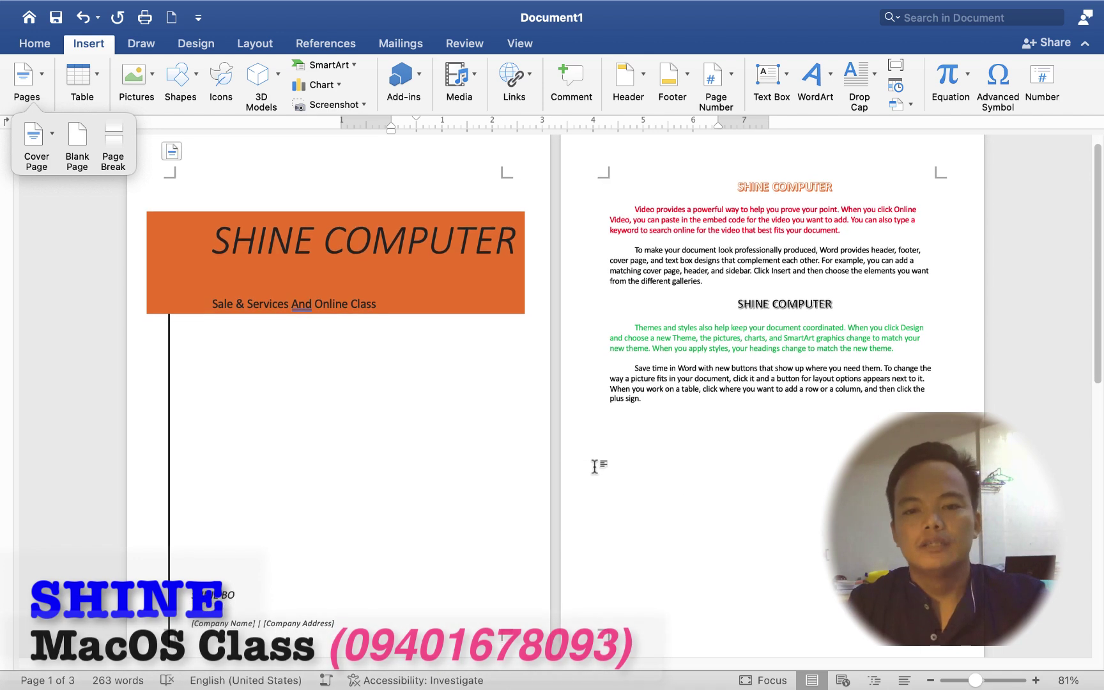
Scroll through the document to confirm the heading and boxed INSERT line sit on page three.
{"action": "scroll", "coordinate": [471, 423], "scroll_direction": "down", "scroll_amount": 3}
{"action": "scroll", "coordinate": [471, 423], "scroll_direction": "down", "scroll_amount": 2}
{"action": "scroll", "coordinate": [471, 423], "scroll_direction": "down", "scroll_amount": 10}
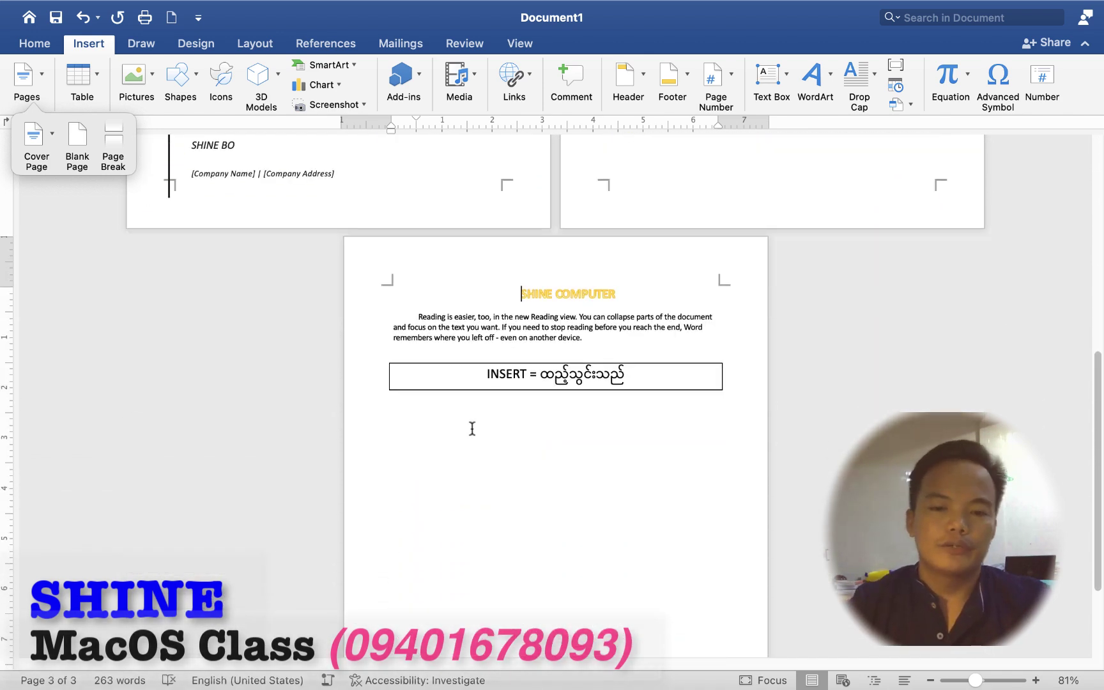
{"action": "scroll", "coordinate": [505, 416], "scroll_direction": "up", "scroll_amount": 5}
{"action": "scroll", "coordinate": [505, 416], "scroll_direction": "up", "scroll_amount": 1}
{"action": "scroll", "coordinate": [589, 493], "scroll_direction": "up", "scroll_amount": 2}
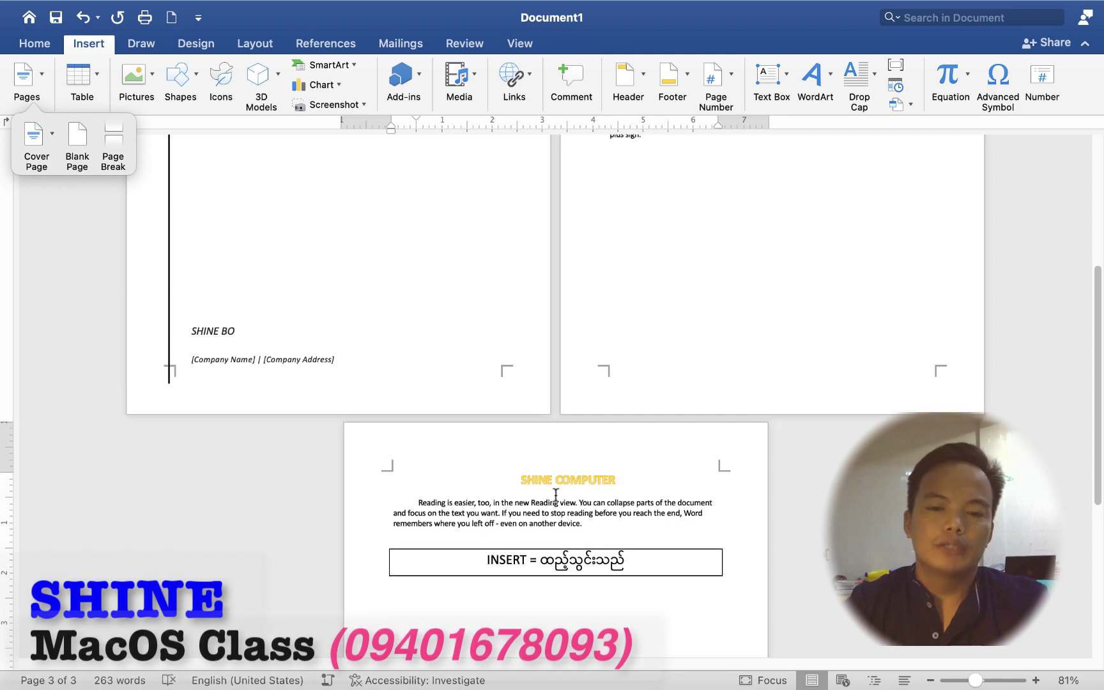
{"action": "scroll", "coordinate": [685, 419], "scroll_direction": "up", "scroll_amount": 5}
{"action": "scroll", "coordinate": [739, 385], "scroll_direction": "up", "scroll_amount": 3}
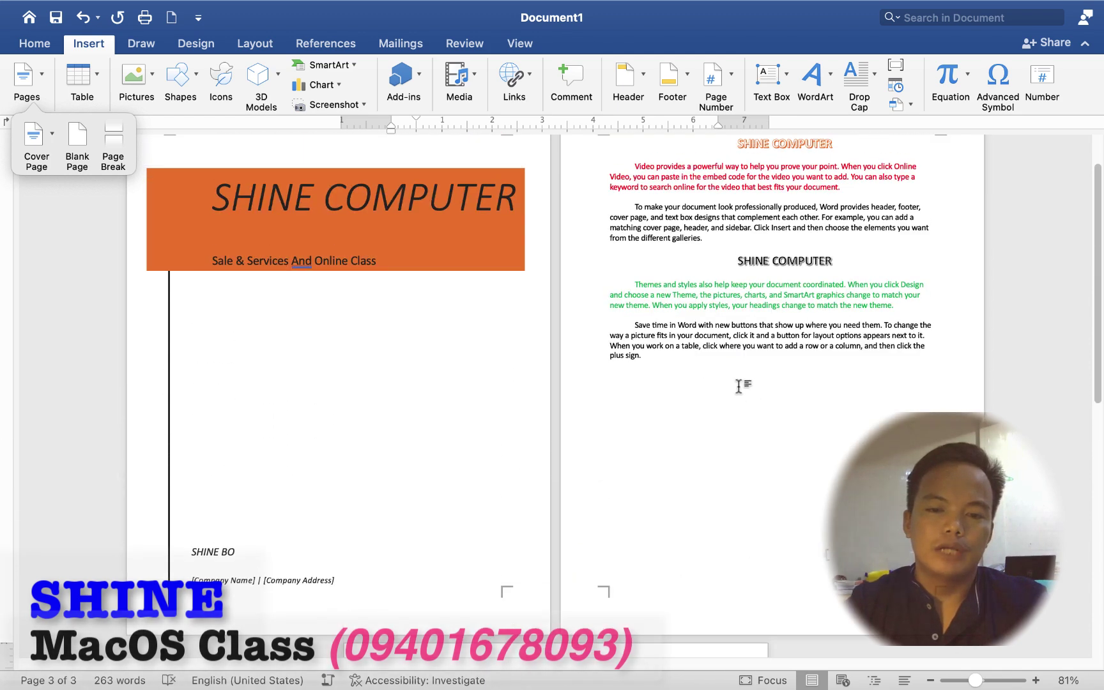
{"action": "scroll", "coordinate": [602, 376], "scroll_direction": "down", "scroll_amount": 3}
{"action": "scroll", "coordinate": [602, 375], "scroll_direction": "down", "scroll_amount": 3}
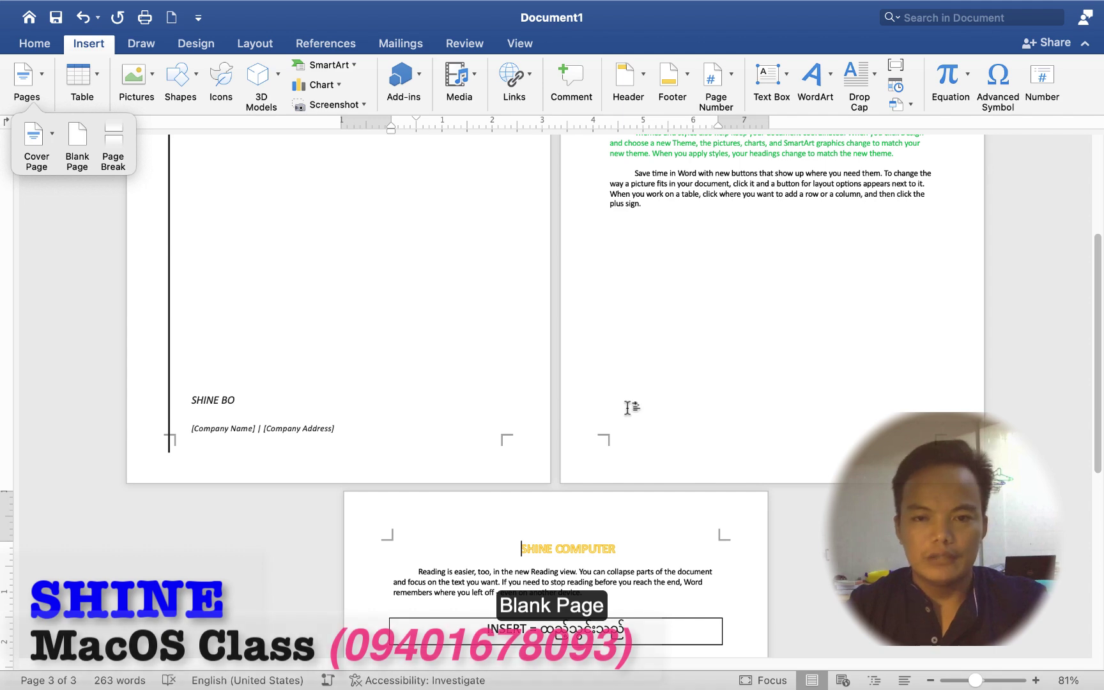
Insert a blank page ahead of the yellow SHINE COMPUTER section, pushing it to page 4.
{"action": "left_click", "coordinate": [78, 134]}
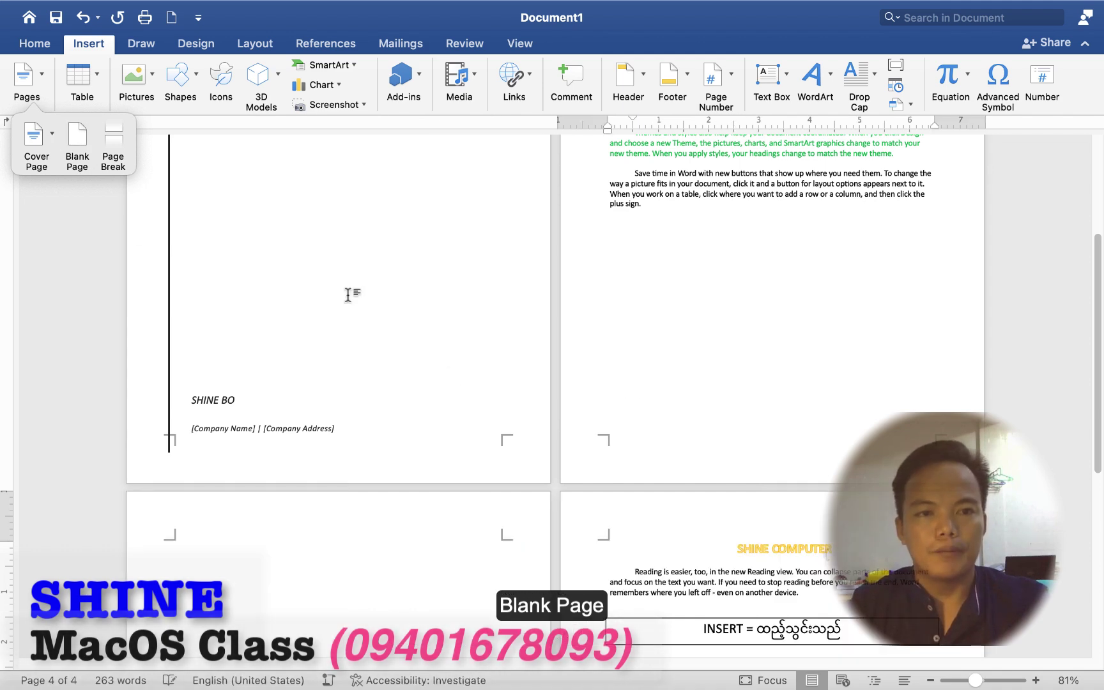
{"action": "scroll", "coordinate": [520, 416], "scroll_direction": "down", "scroll_amount": 1}
{"action": "scroll", "coordinate": [496, 414], "scroll_direction": "down", "scroll_amount": 3}
{"action": "scroll", "coordinate": [432, 381], "scroll_direction": "down", "scroll_amount": 5}
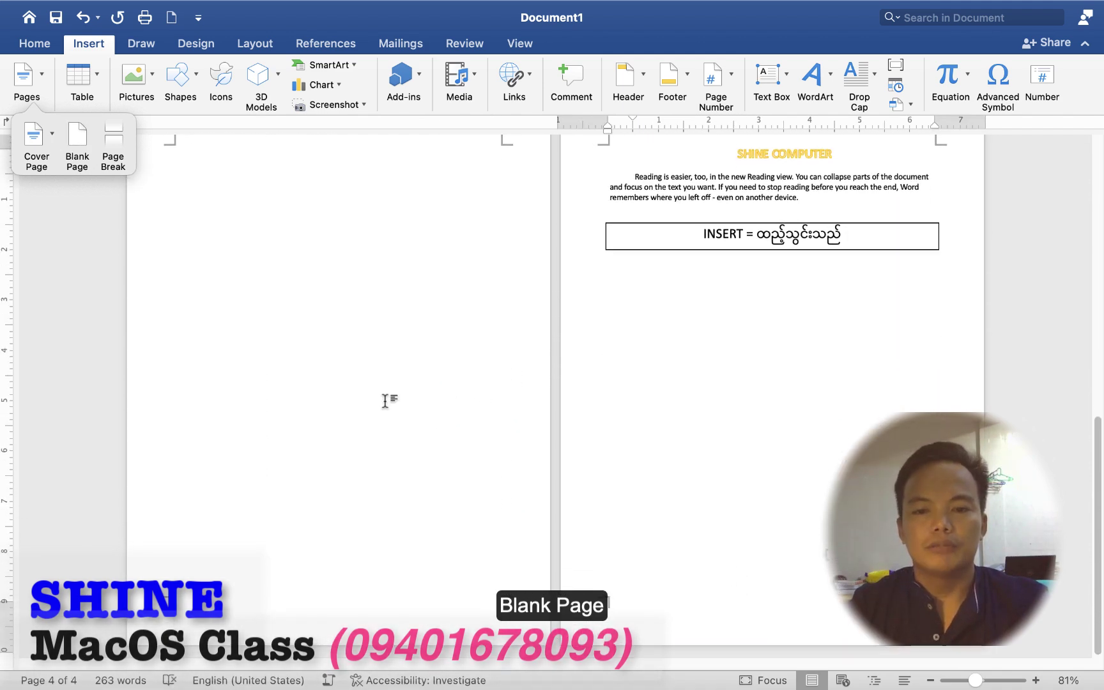
{"action": "scroll", "coordinate": [388, 398], "scroll_direction": "down", "scroll_amount": 5, "text": "ctrl"}
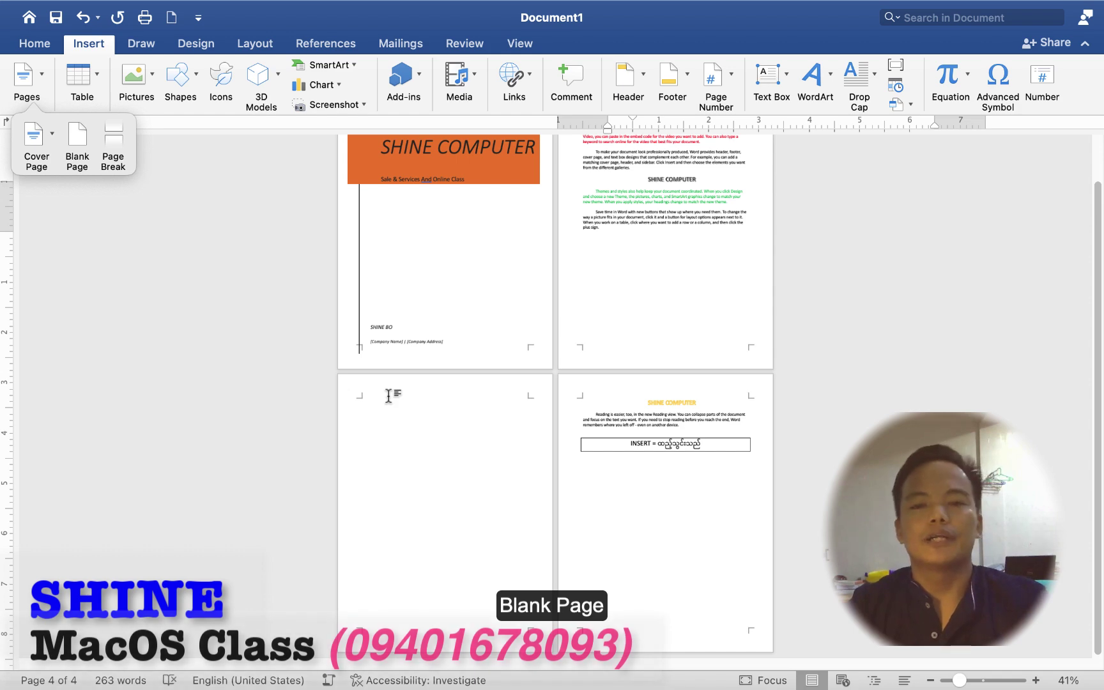